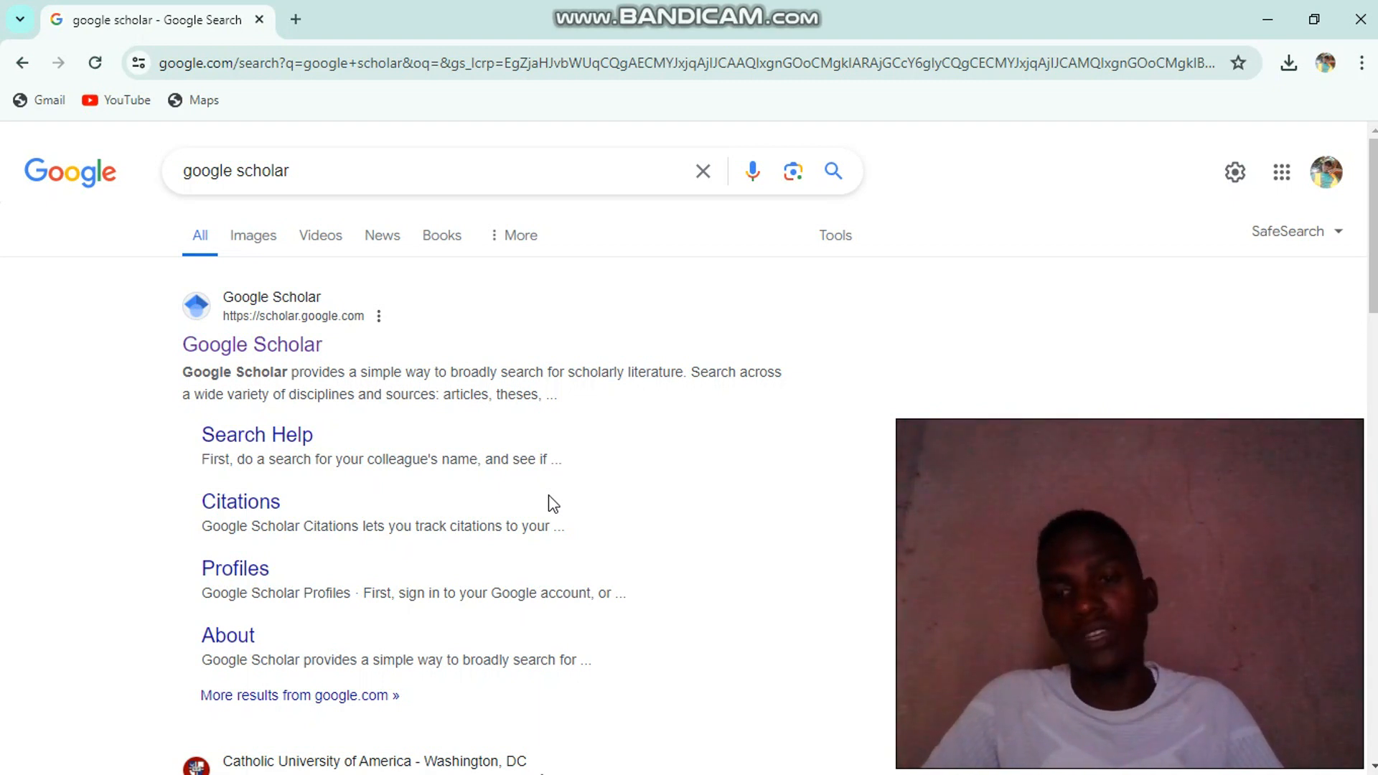
# Open Google Scholar from the search results and search it for CORRUPTION IN UGANDA.
pyautogui.click(277, 346)
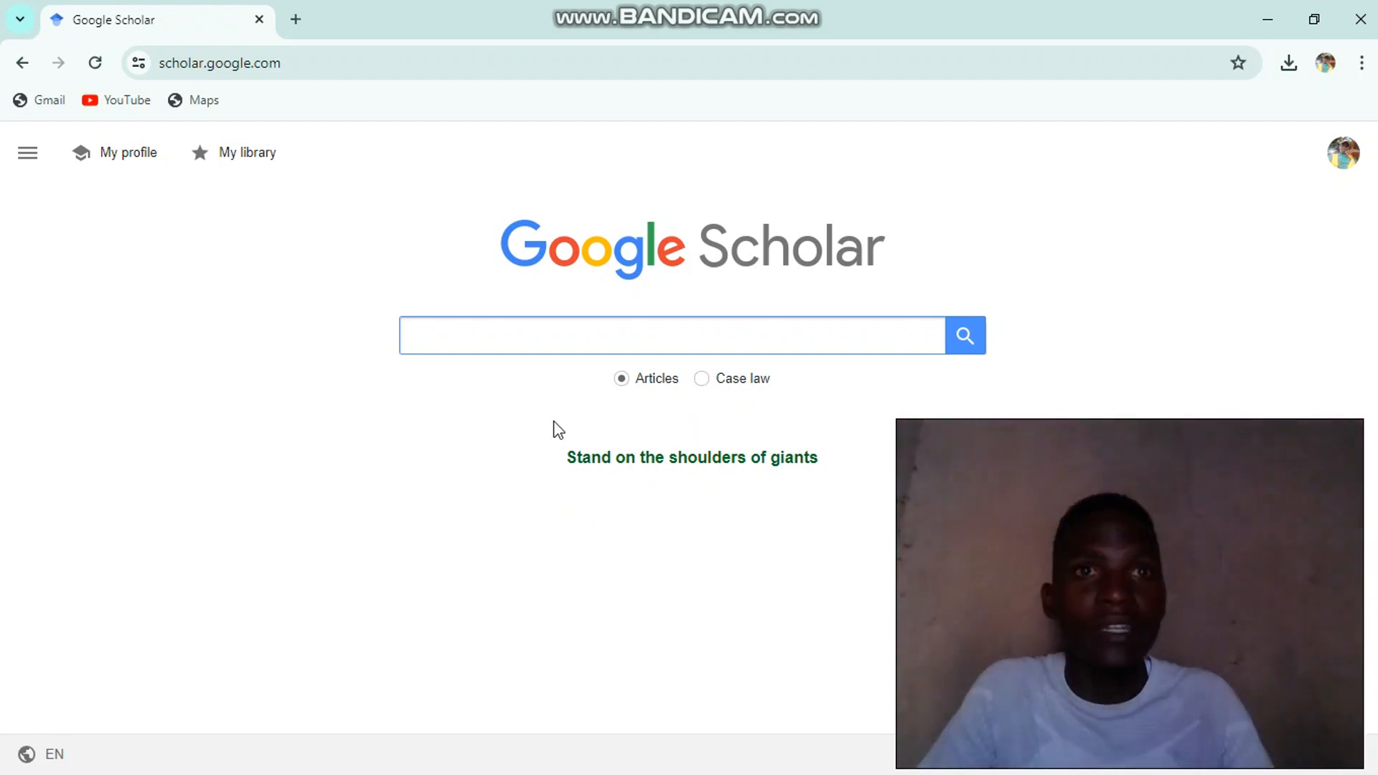
pyautogui.click(501, 335)
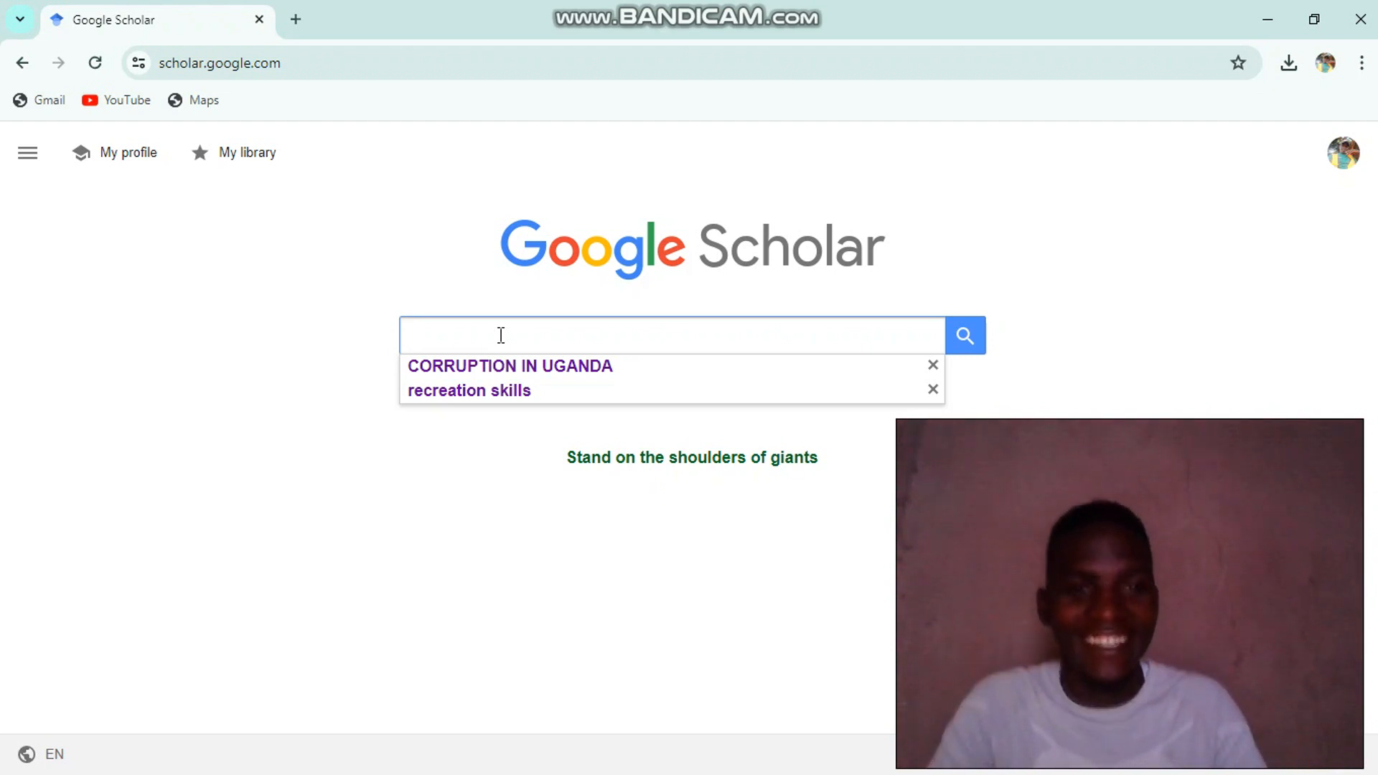
pyautogui.click(557, 368)
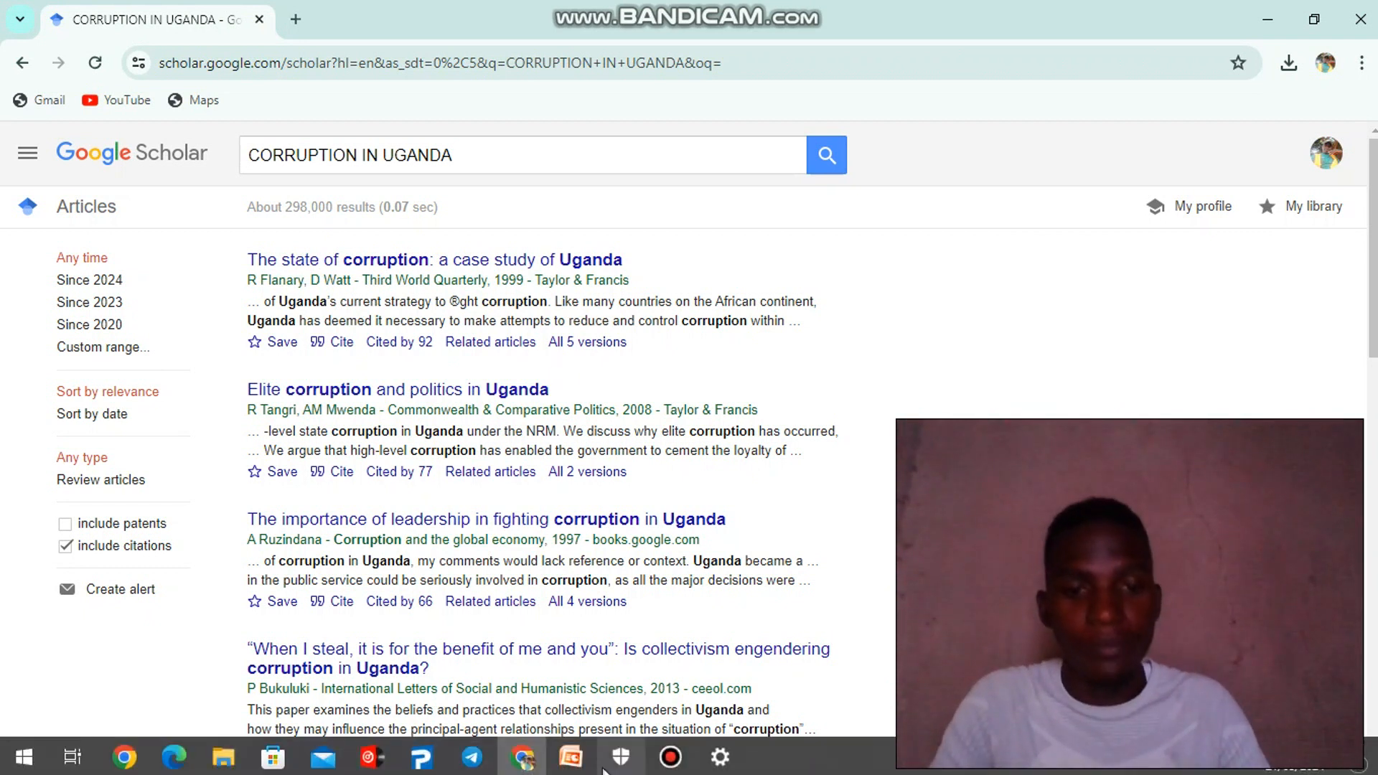
# Switch to PowerPoint to review the REQUIREMENTS AND SOURCES slide, and return to the Google Scholar results.
pyautogui.click(571, 758)
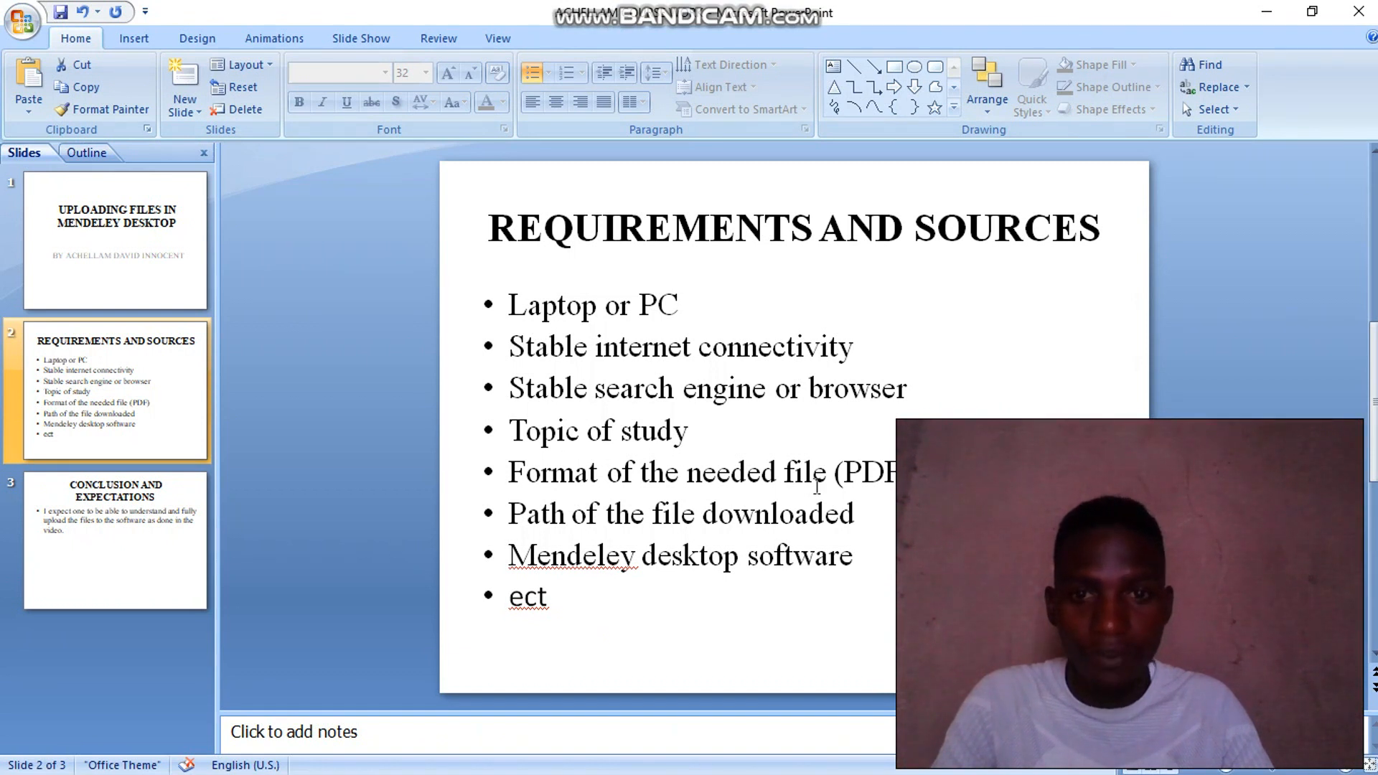
pyautogui.click(1265, 14)
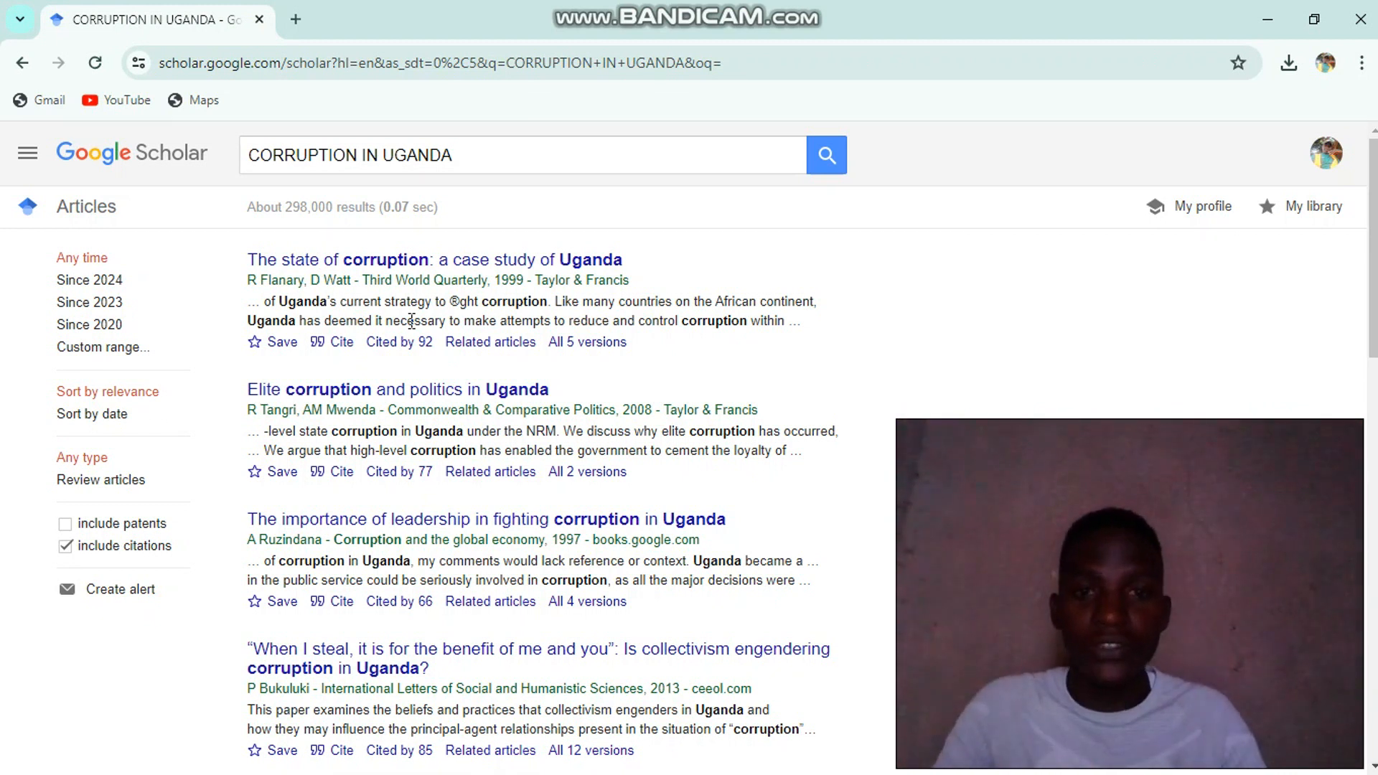
# Run an advanced search for CORRUPTION IN UGANDA limited to articles dated between 2019 and 2024.
pyautogui.click(30, 156)
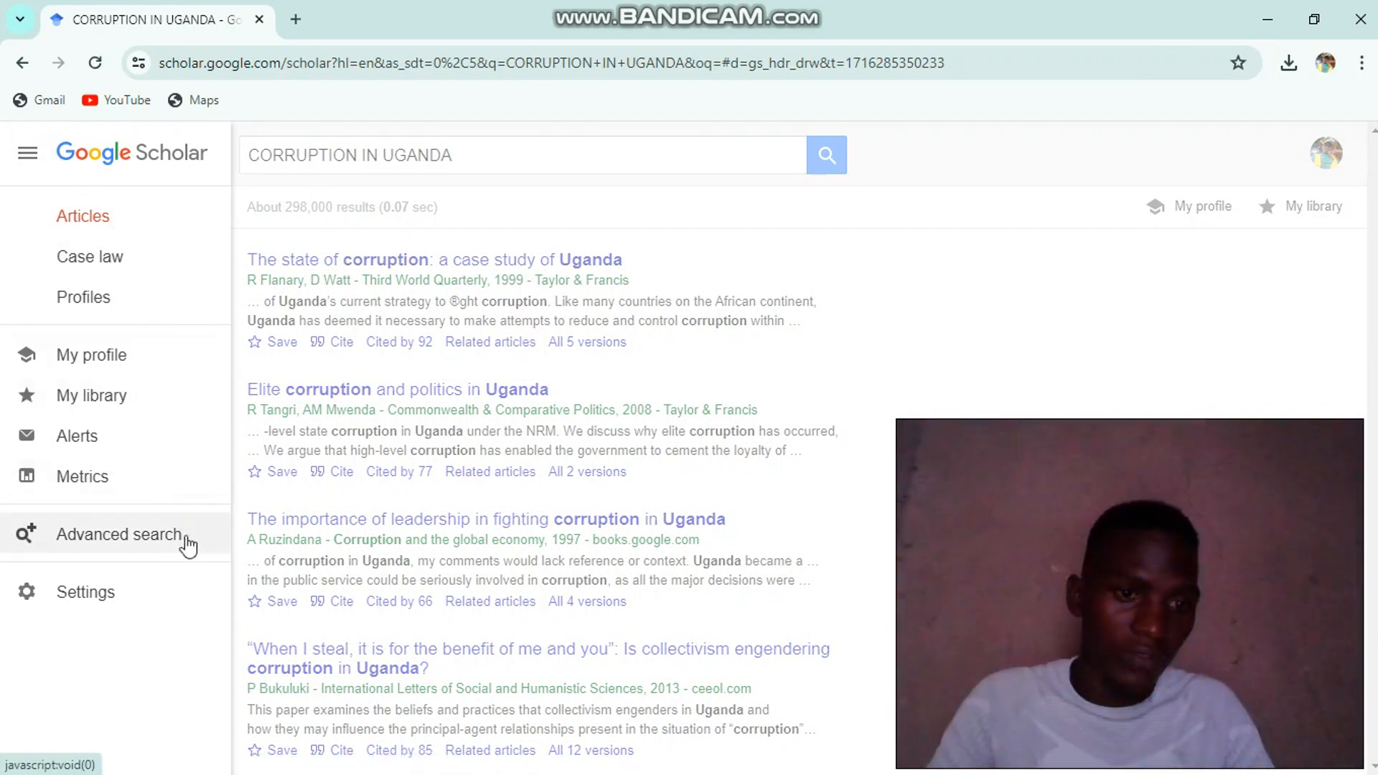
pyautogui.click(188, 544)
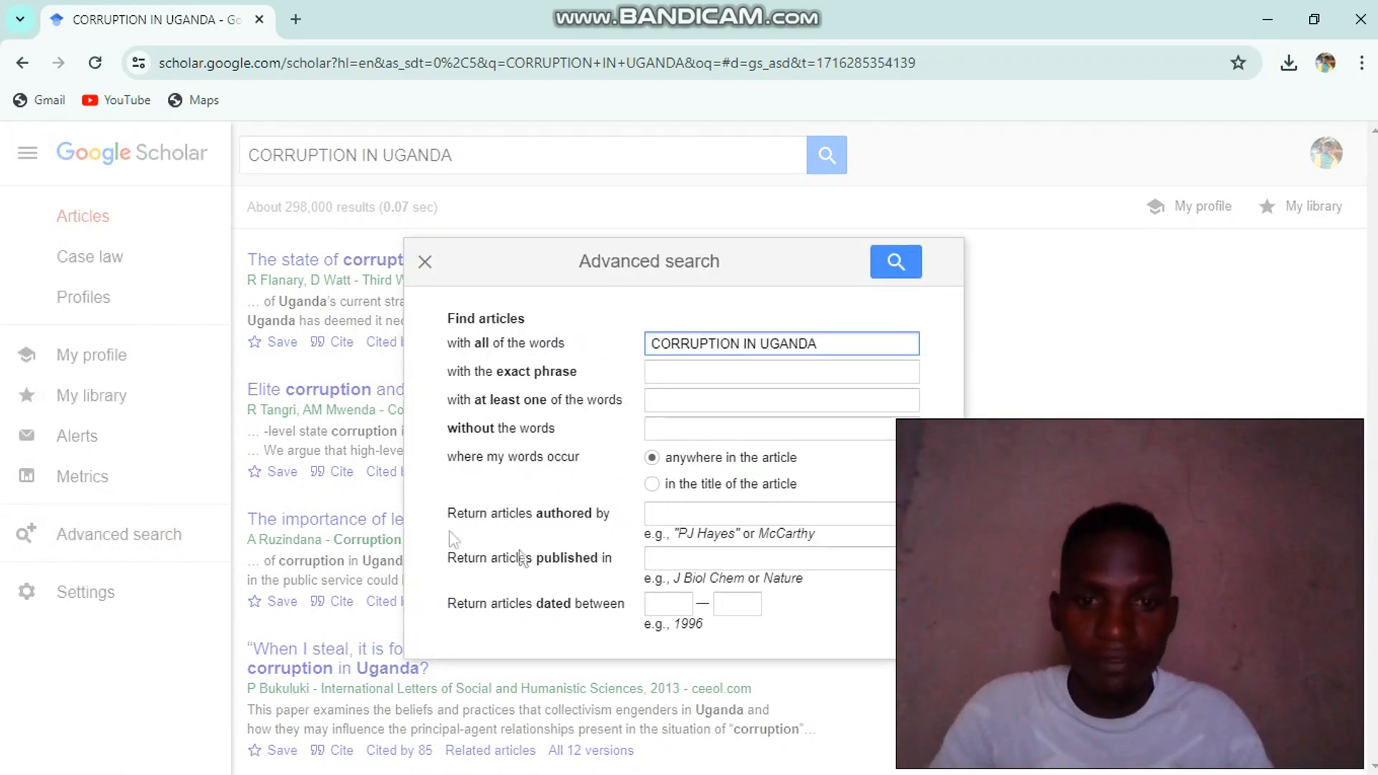
pyautogui.click(659, 604)
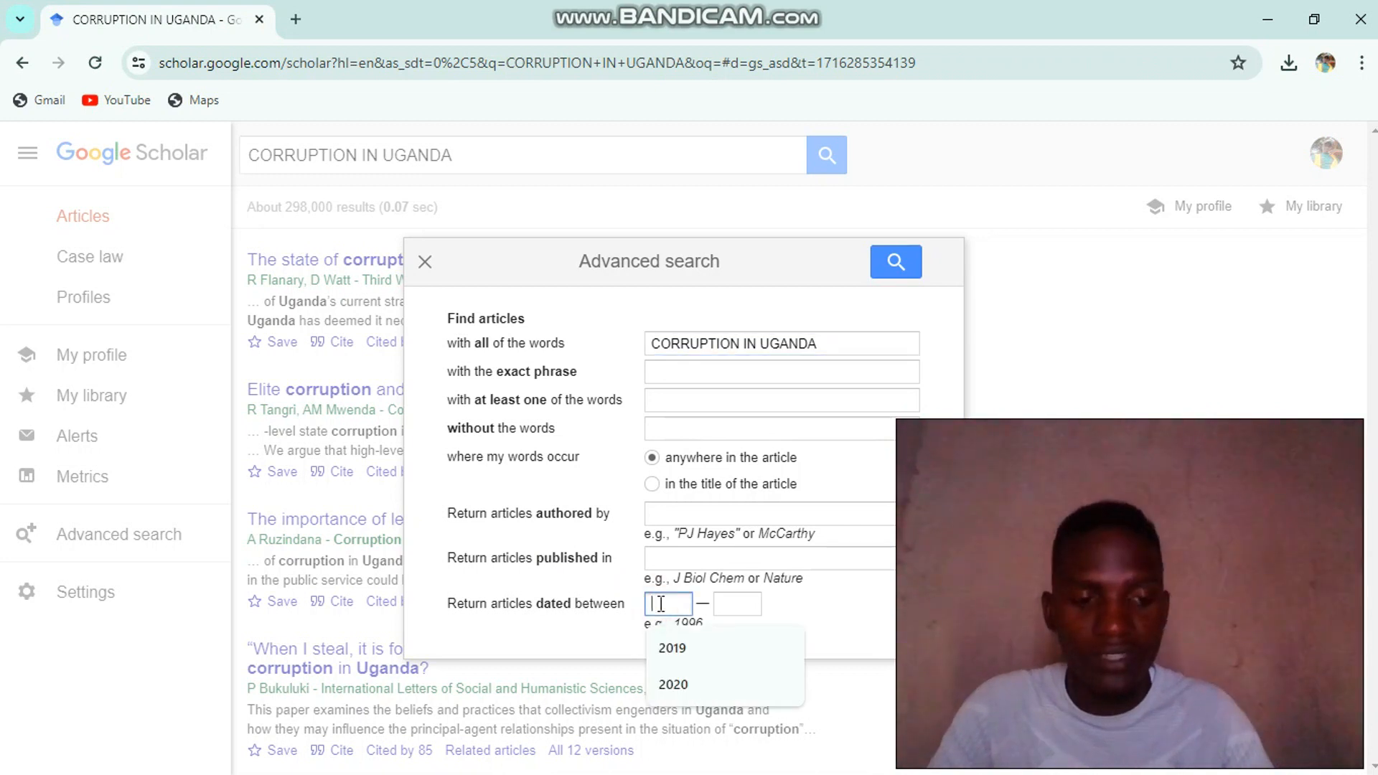
pyautogui.click(690, 651)
pyautogui.click(742, 610)
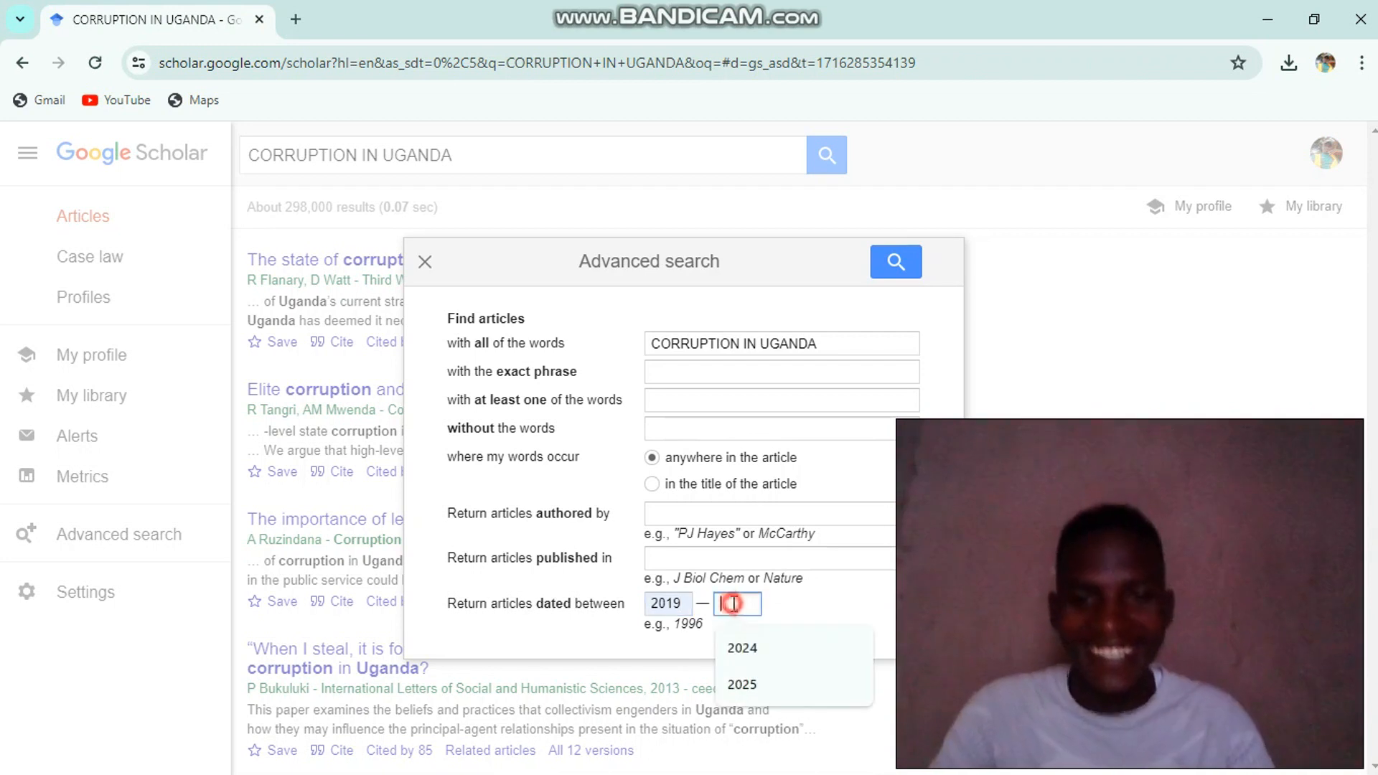
pyautogui.click(742, 650)
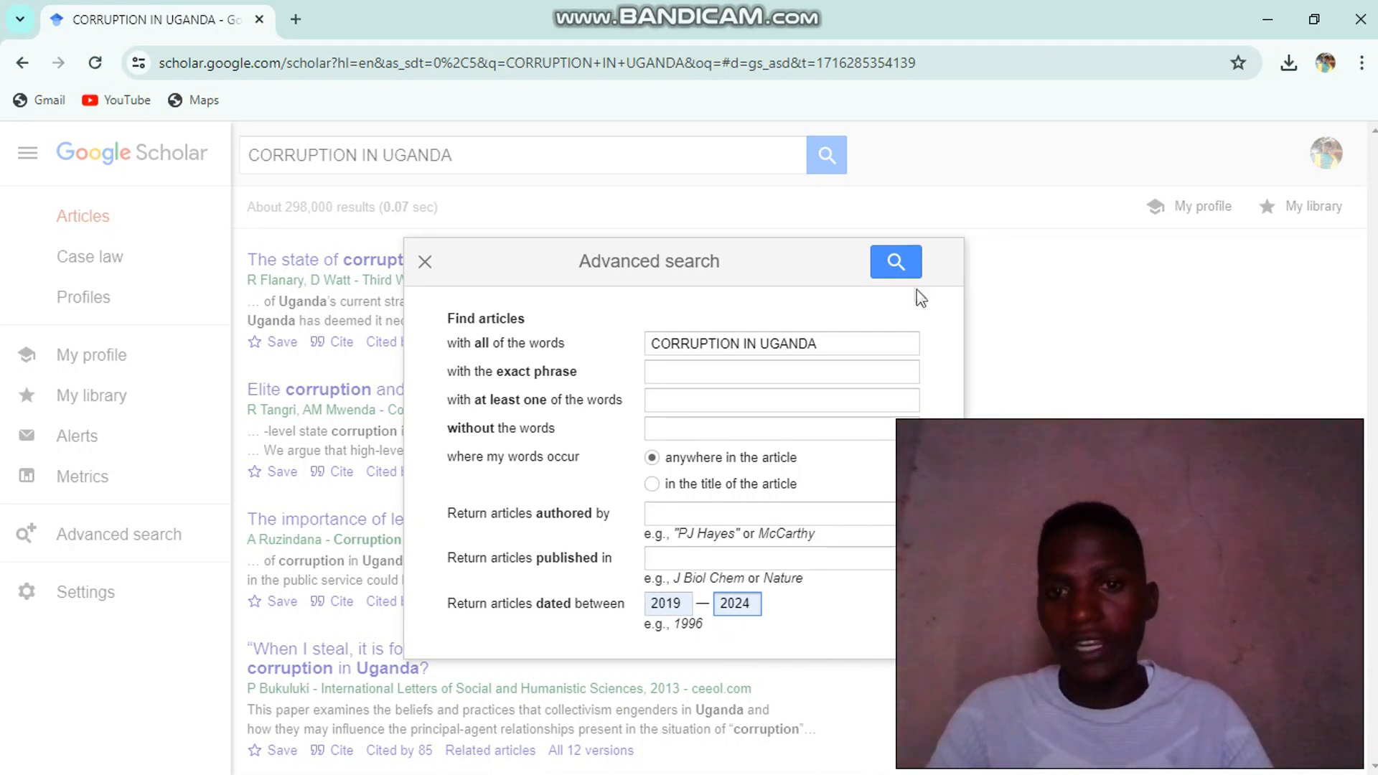
pyautogui.click(901, 269)
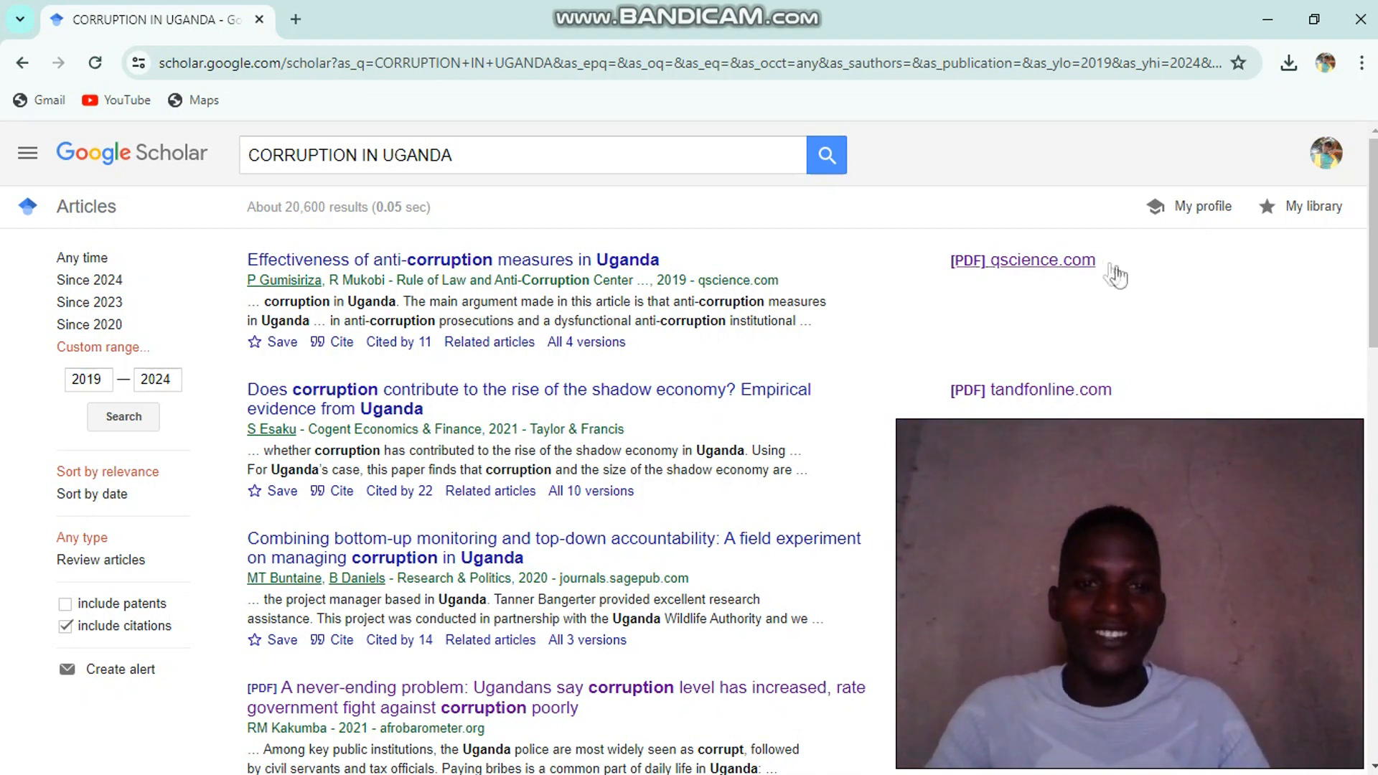
# Open the qscience.com PDF of the first article and start downloading it into the MENDELEY folder on New Volume (F:).
pyautogui.click(997, 270)
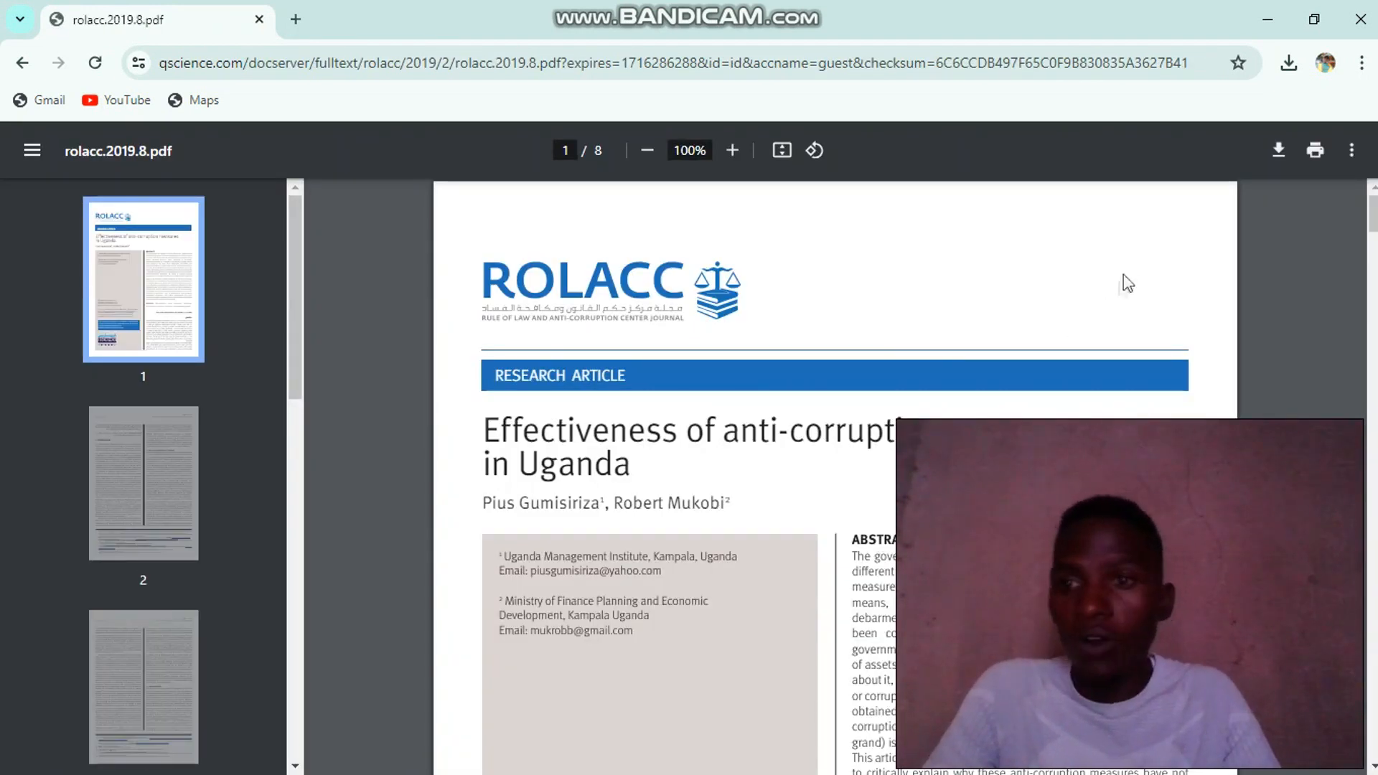
pyautogui.click(1277, 155)
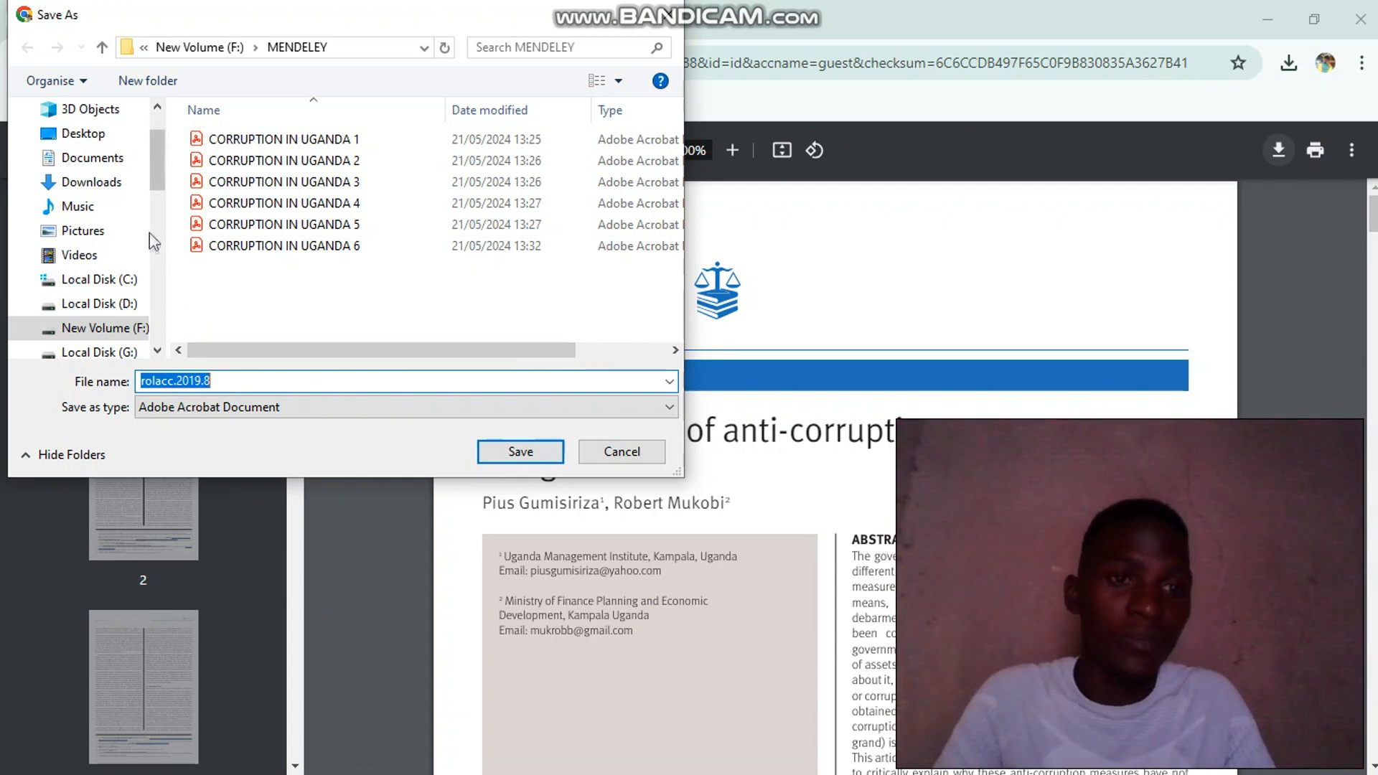
pyautogui.click(112, 190)
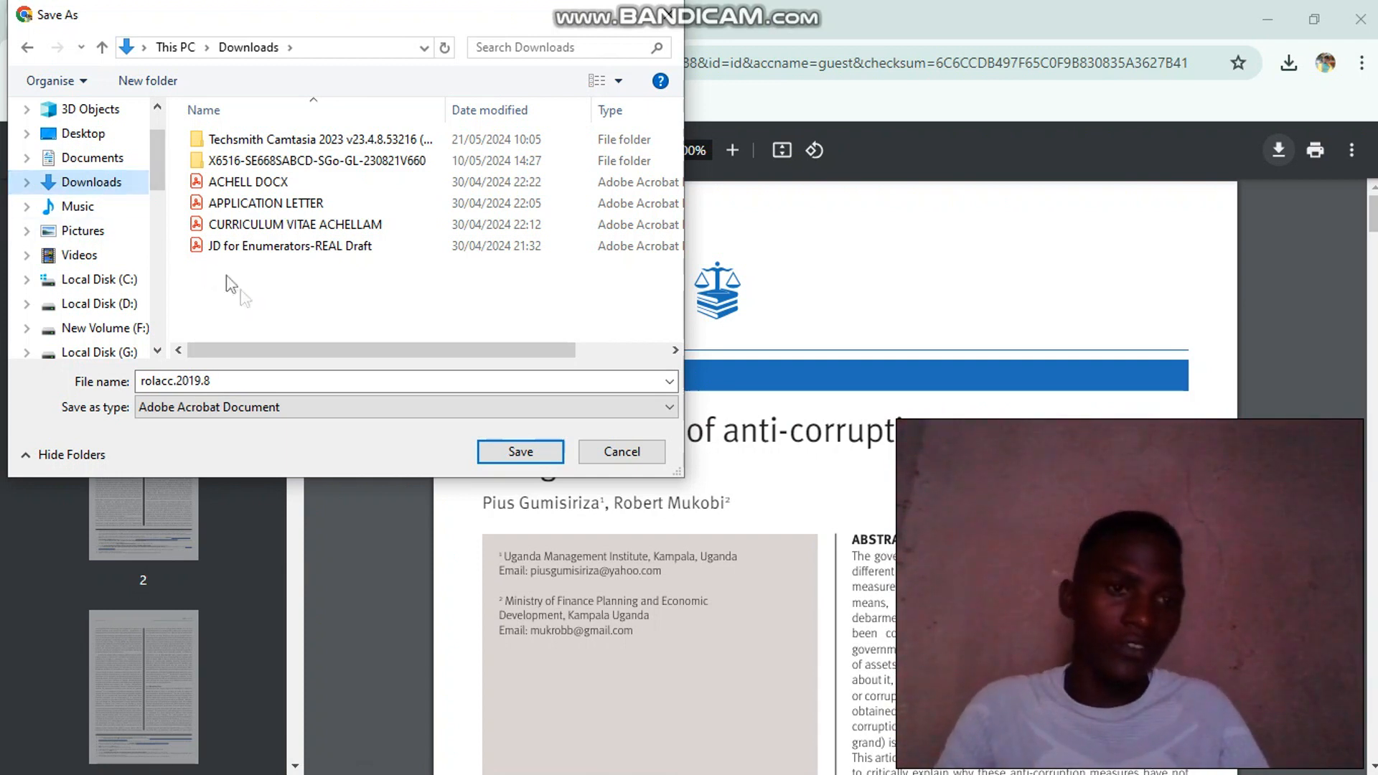
pyautogui.scroll(-2, 166, 203)
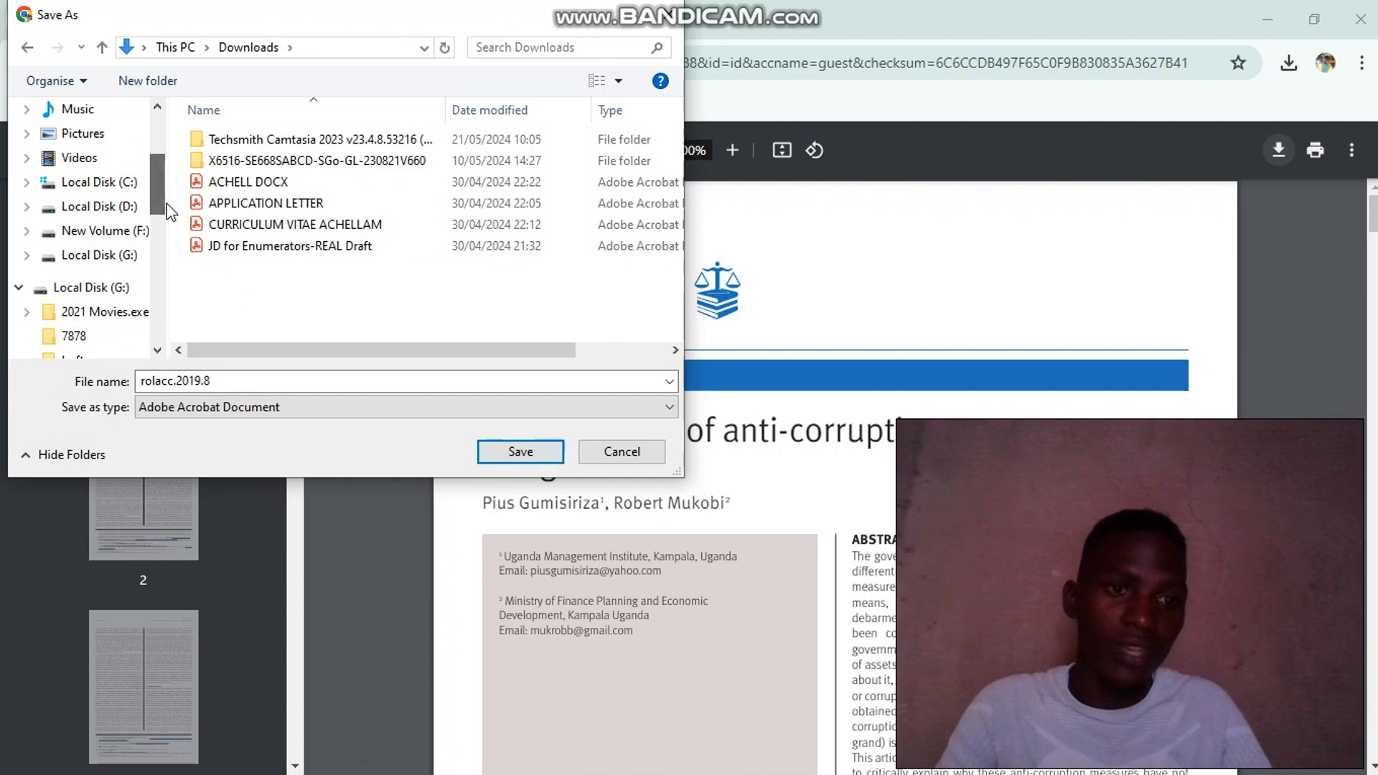
pyautogui.click(114, 244)
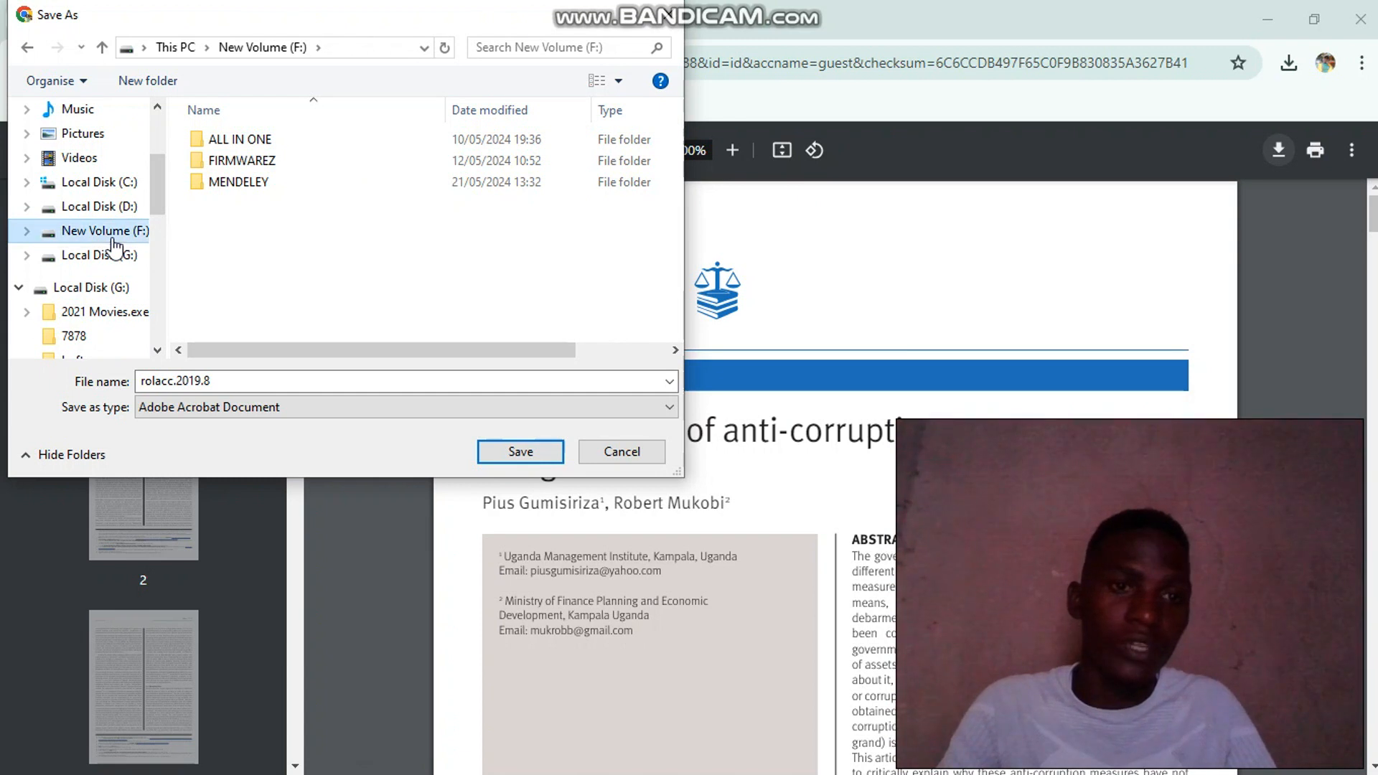
pyautogui.doubleClick(287, 188)
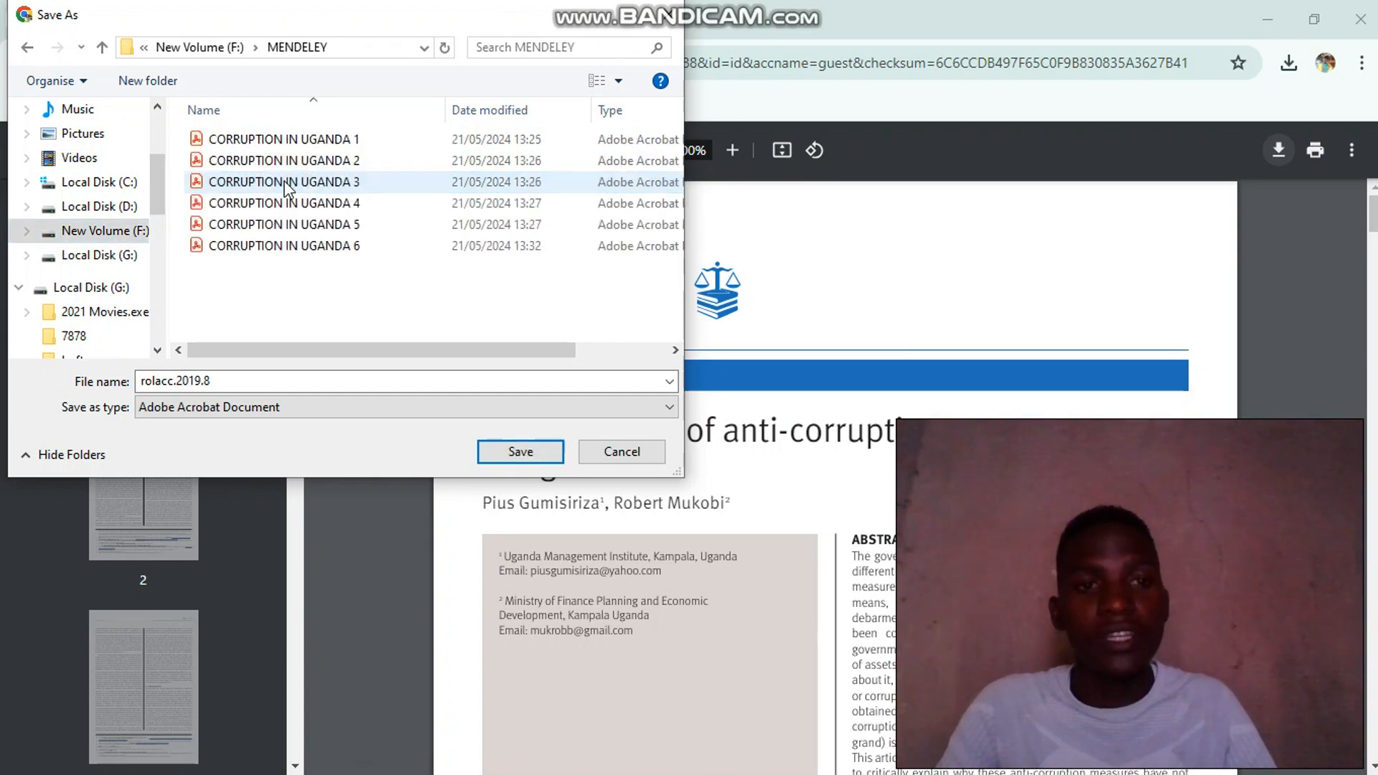
# Name the downloaded PDF CORRUPTION IN UGANDA 7 and save it.
pyautogui.doubleClick(379, 379)
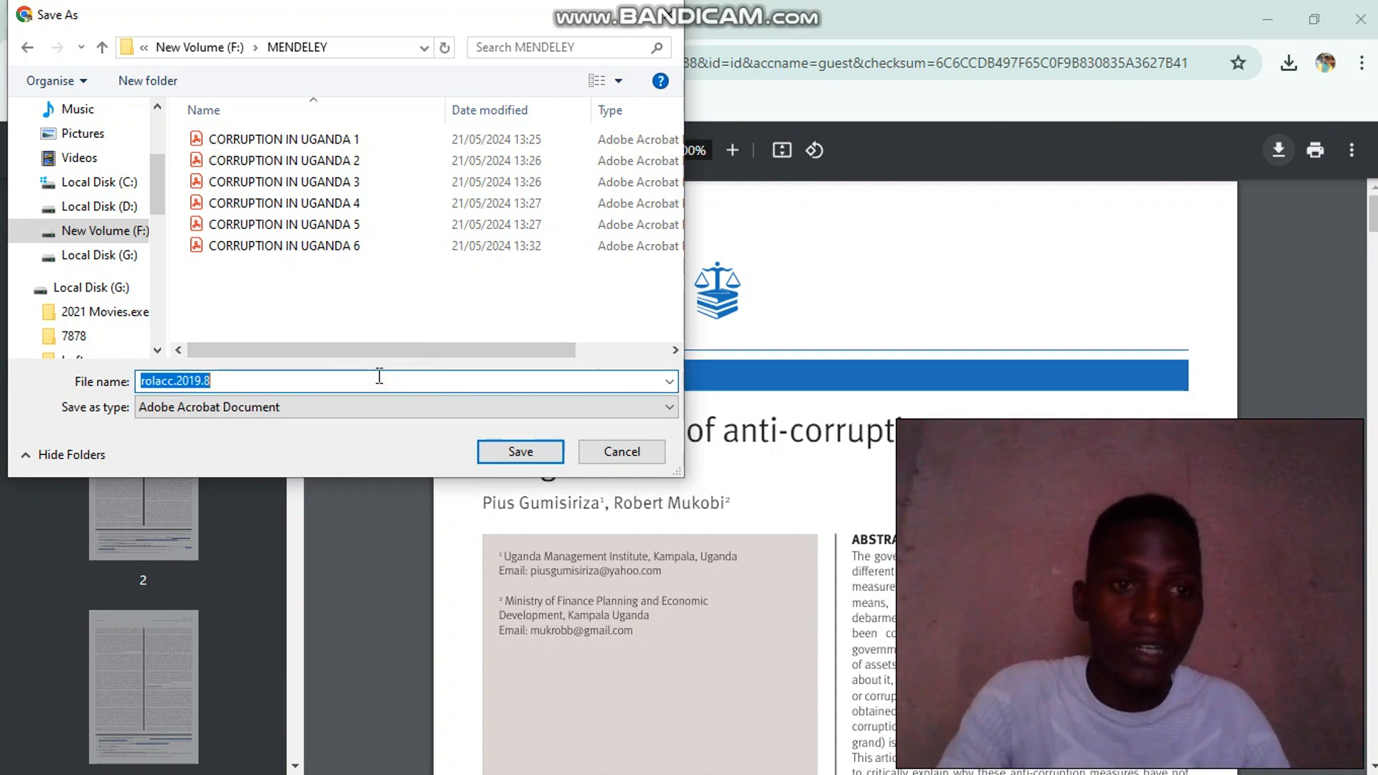
pyautogui.write('CORRUPTION IN UGANDA 2')
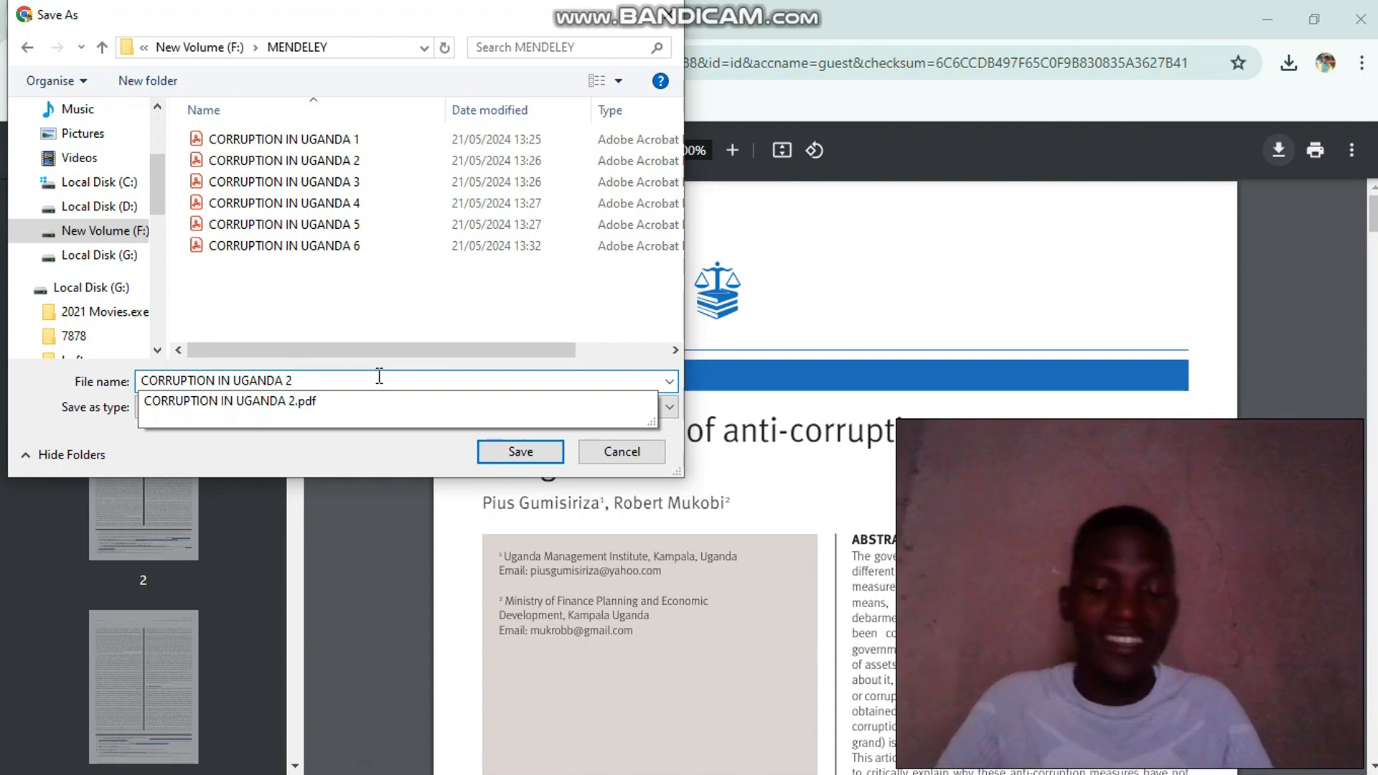
pyautogui.press('BackSpace')
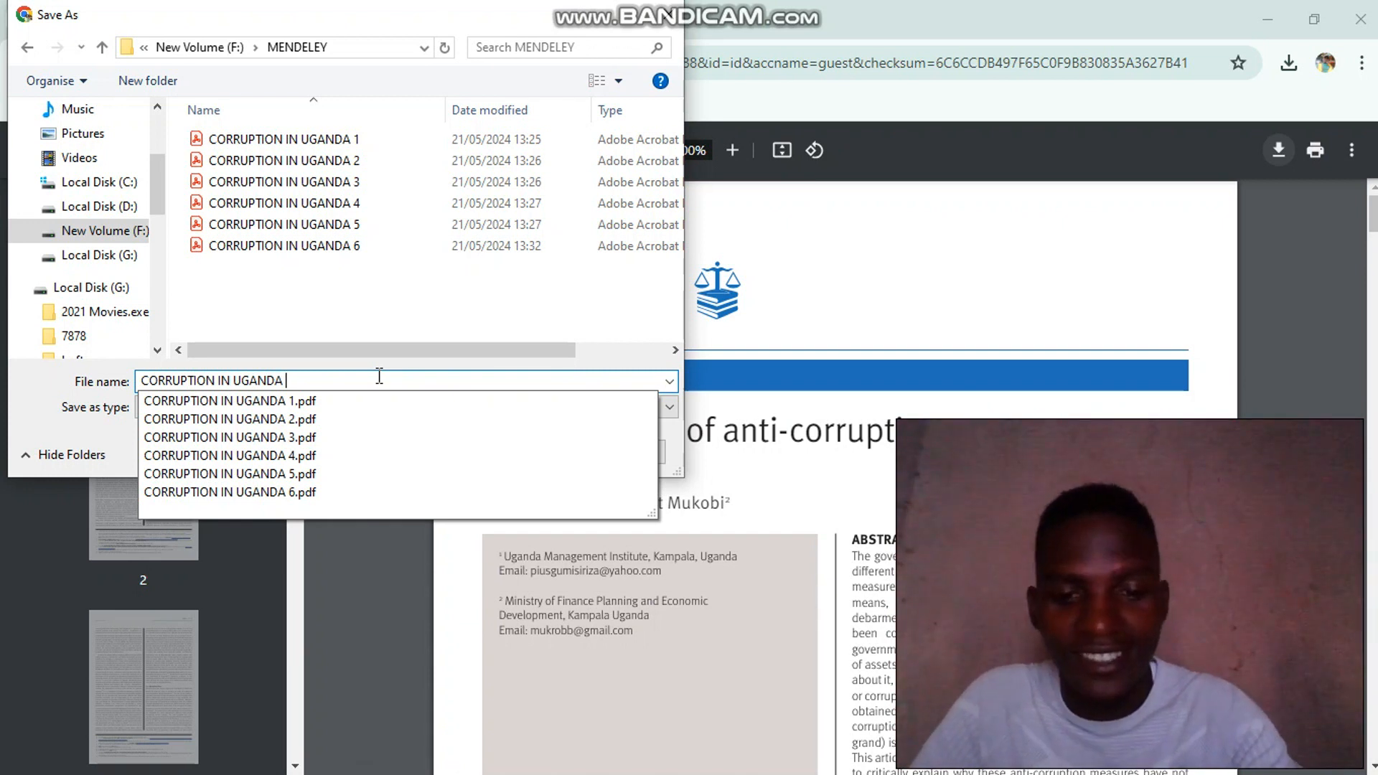
pyautogui.write('7')
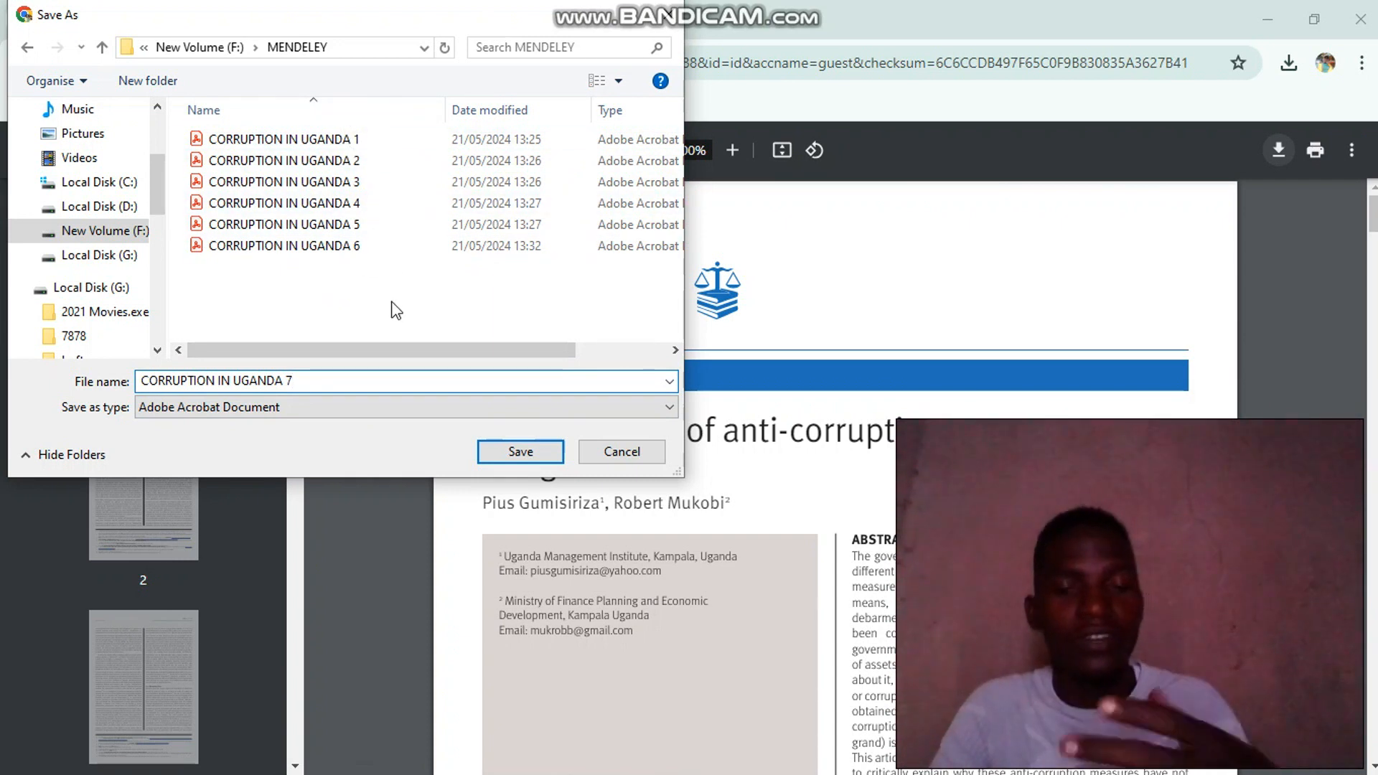
pyautogui.click(501, 453)
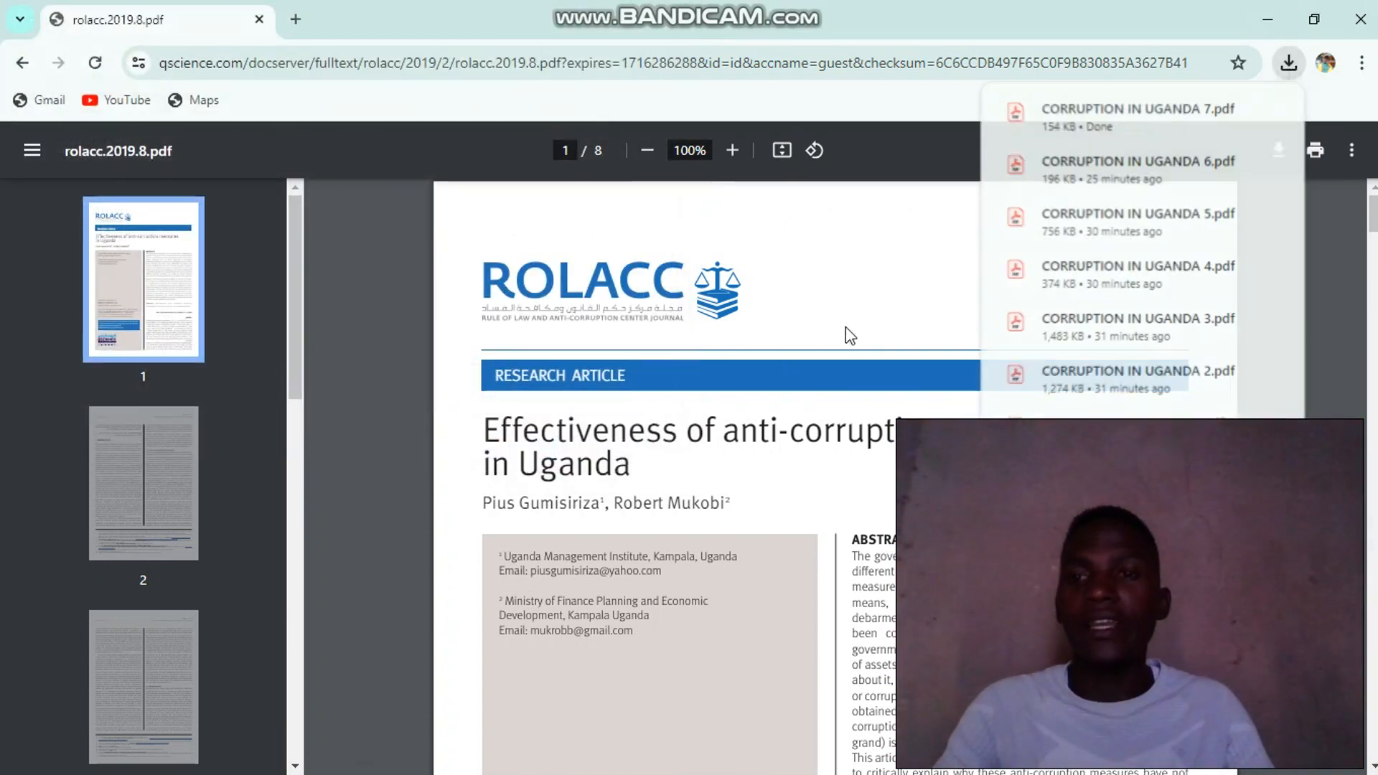
# Show the downloaded CORRUPTION IN UGANDA 7 file in its folder and minimize the browser.
pyautogui.moveTo(1212, 114)
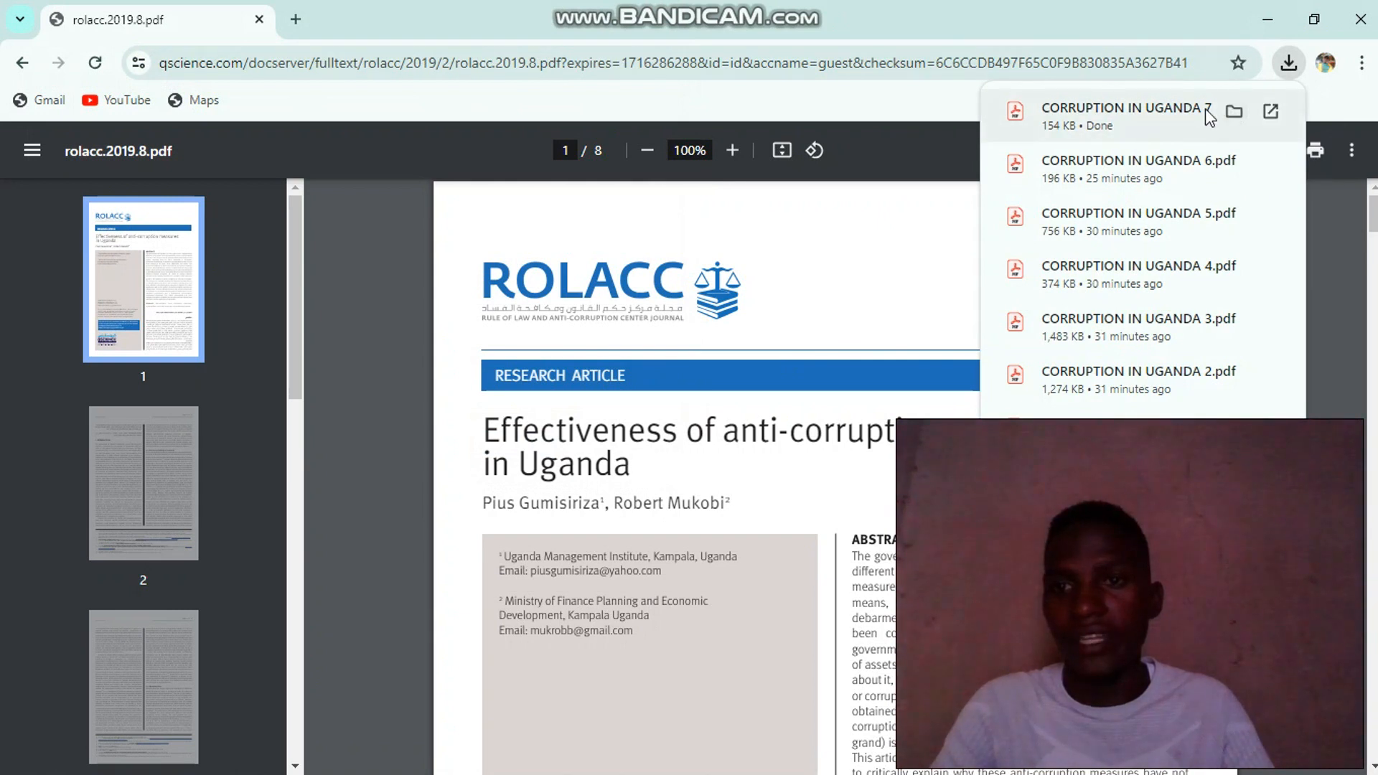
pyautogui.click(1234, 112)
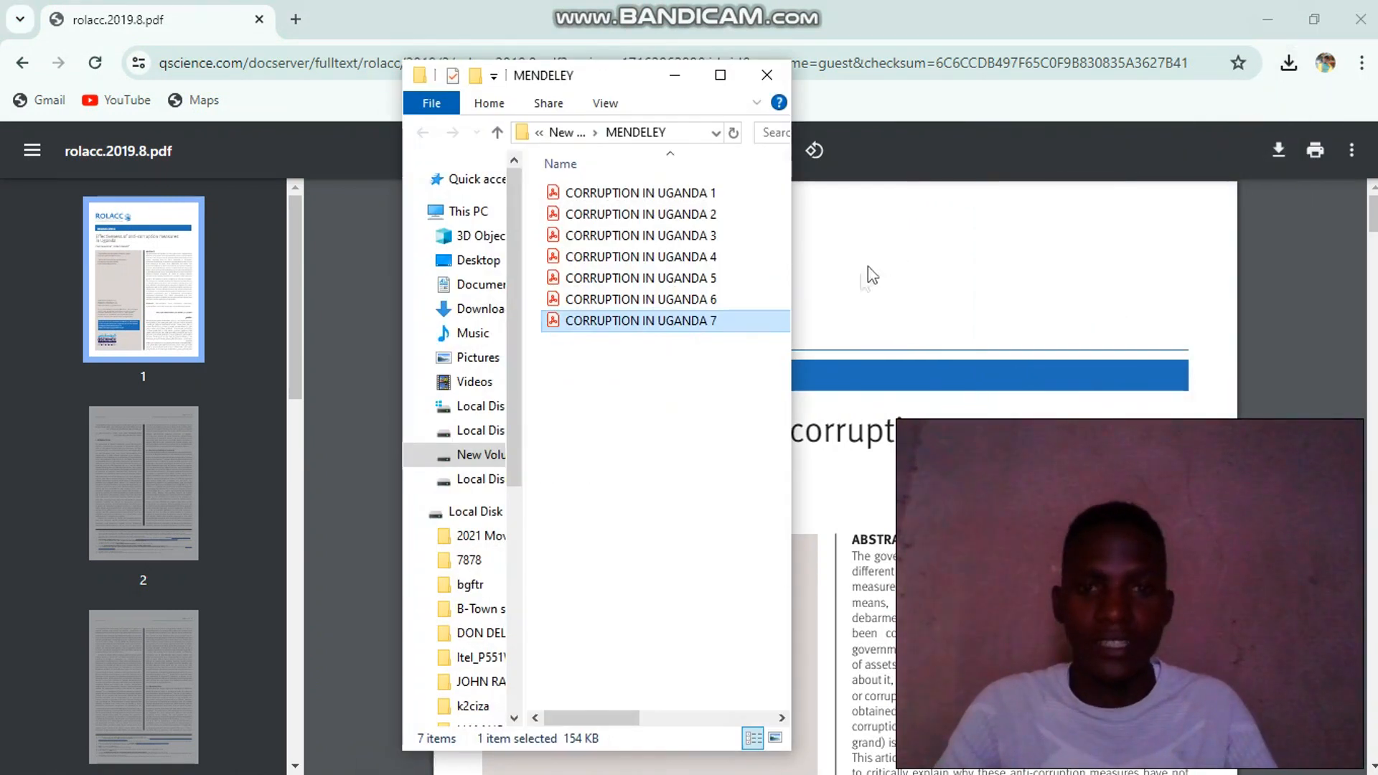
pyautogui.click(1268, 20)
pyautogui.moveTo(569, 774)
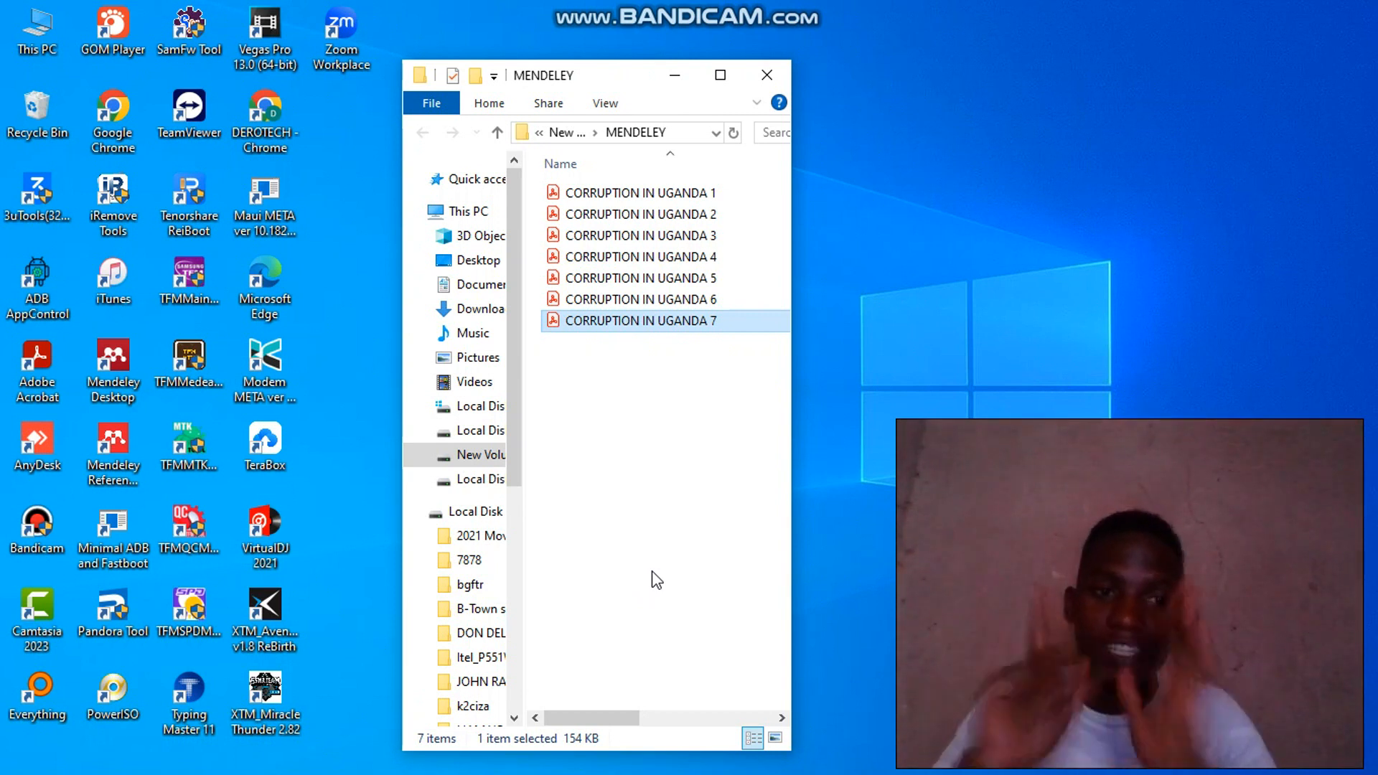
# Launch Mendeley Desktop and refresh the Windows desktop while it loads.
pyautogui.doubleClick(128, 367)
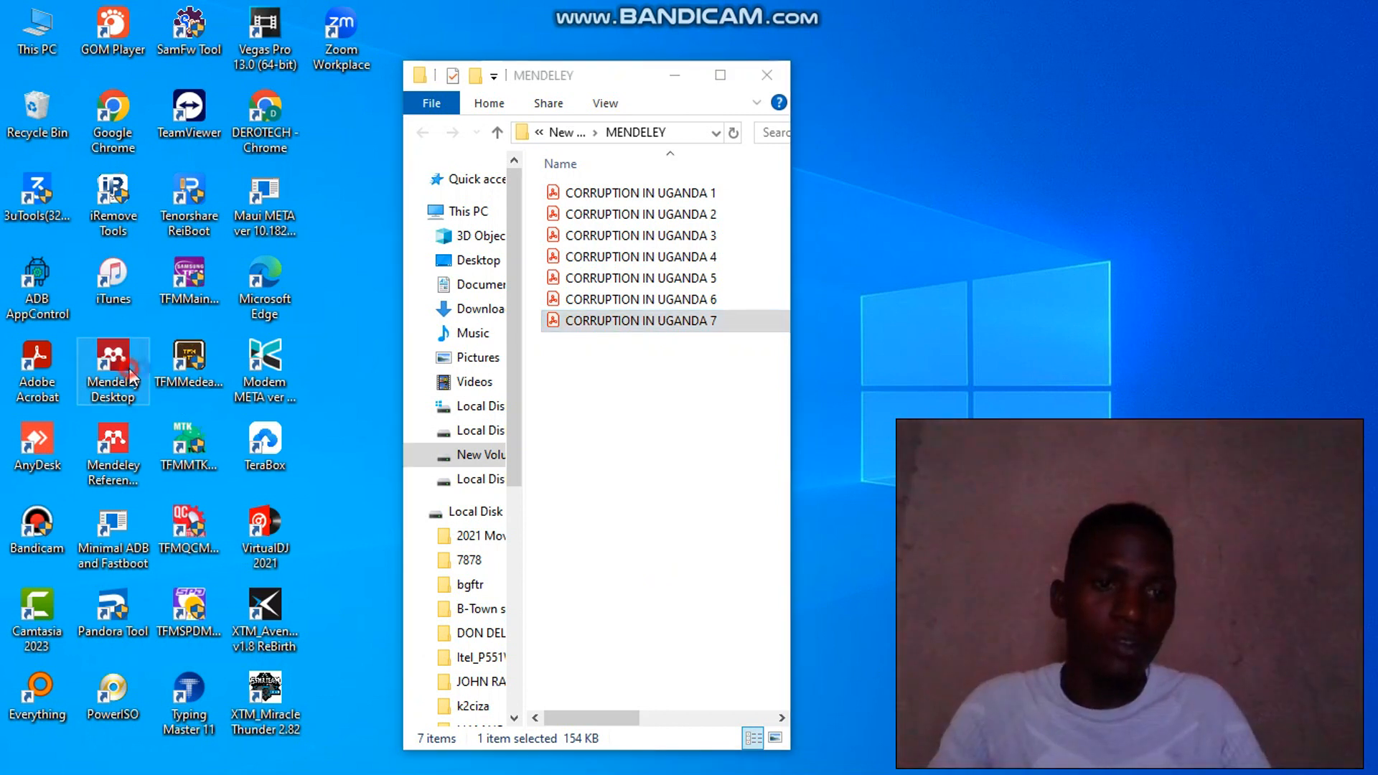
pyautogui.rightClick(901, 175)
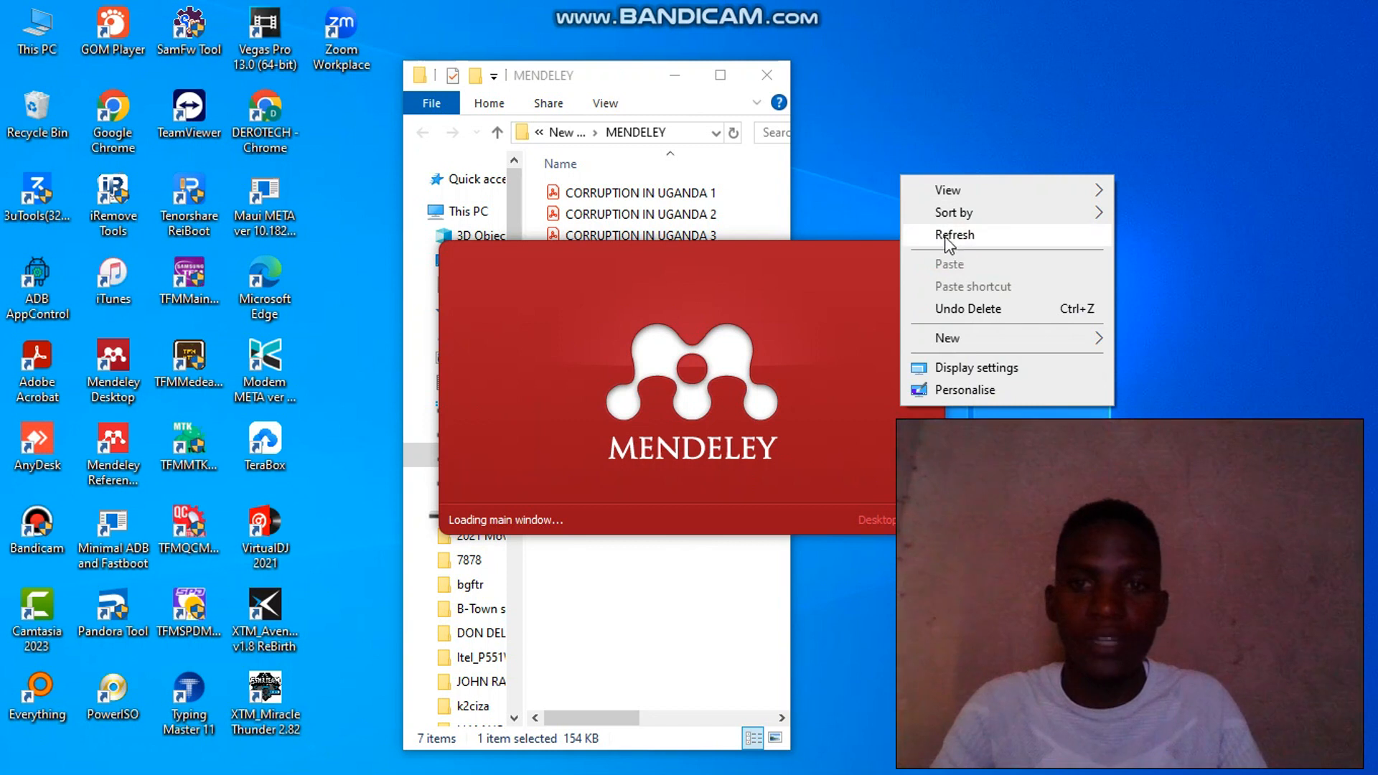
pyautogui.click(947, 243)
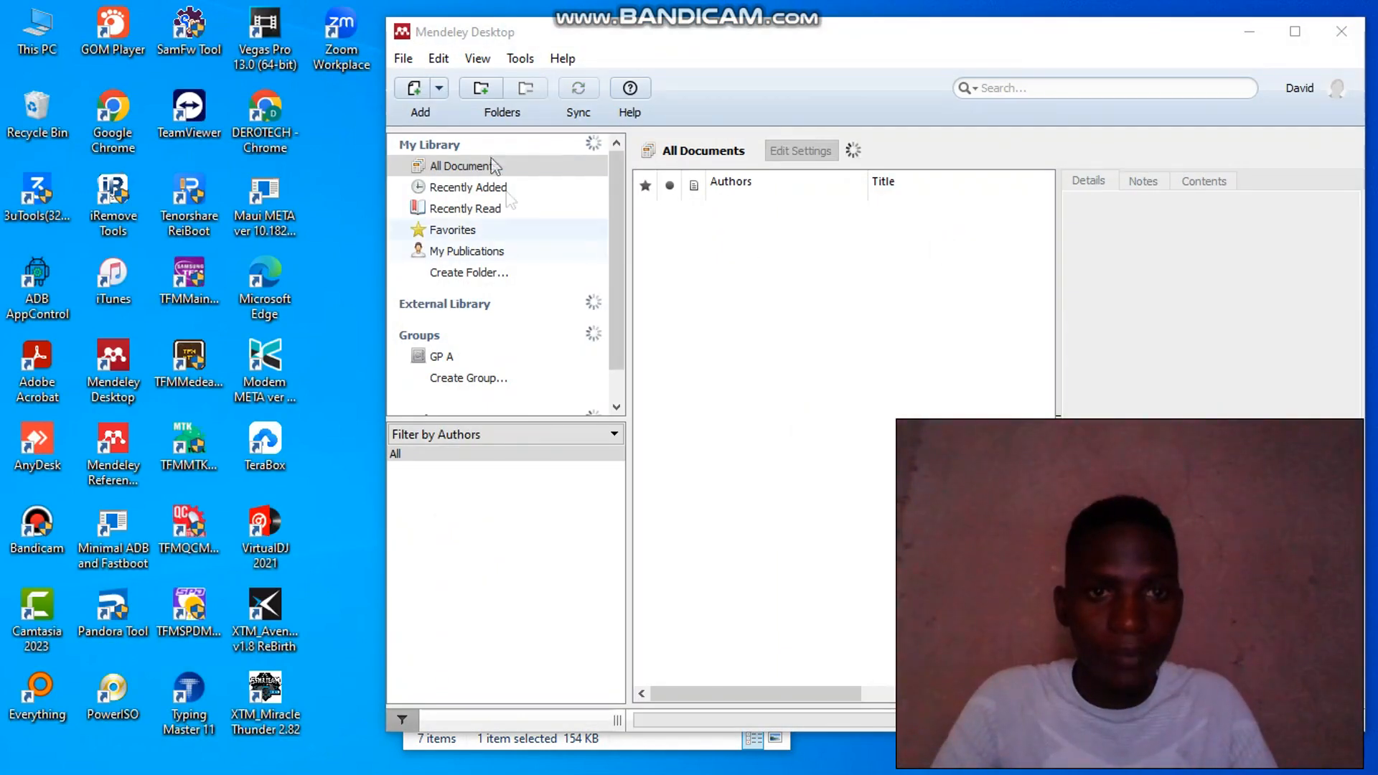
# Create a new folder named COURSE WORK in My Library.
pyautogui.click(481, 89)
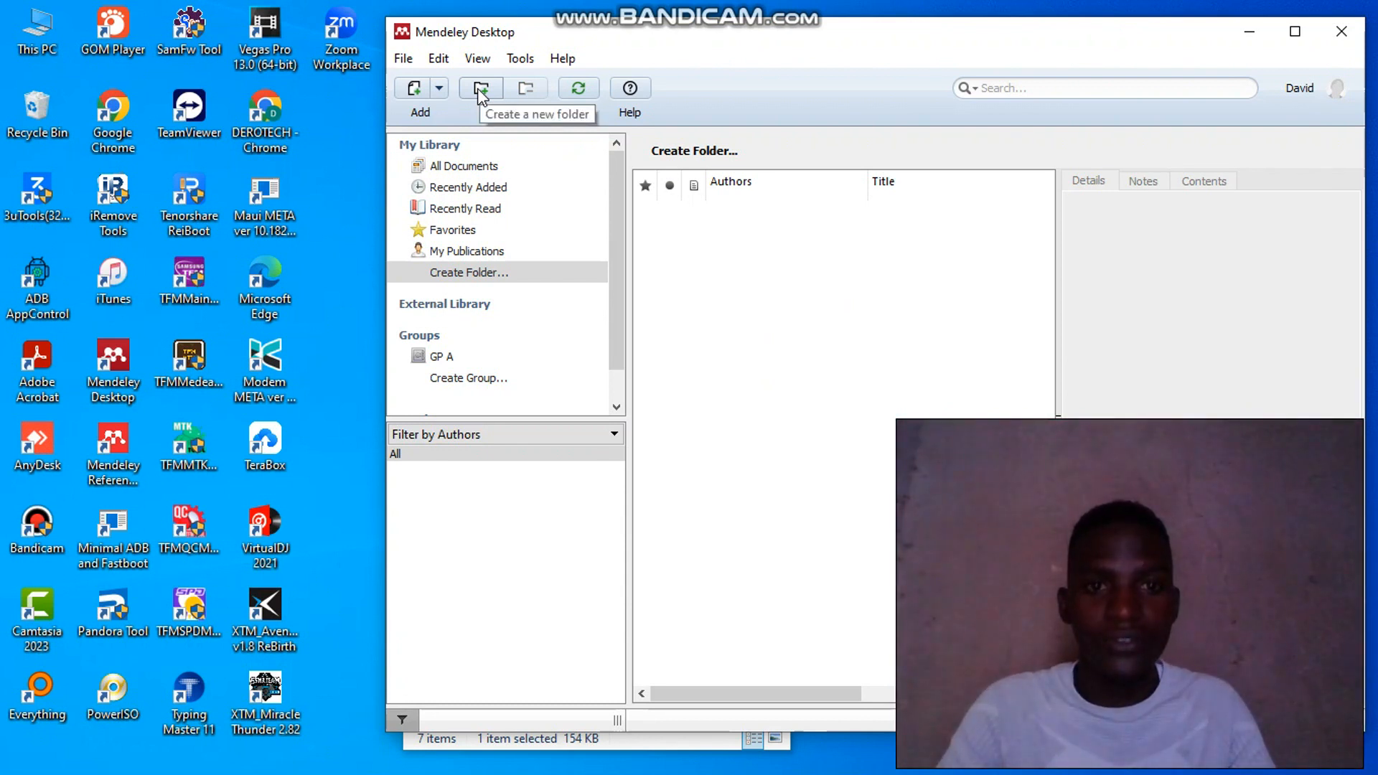
pyautogui.click(480, 89)
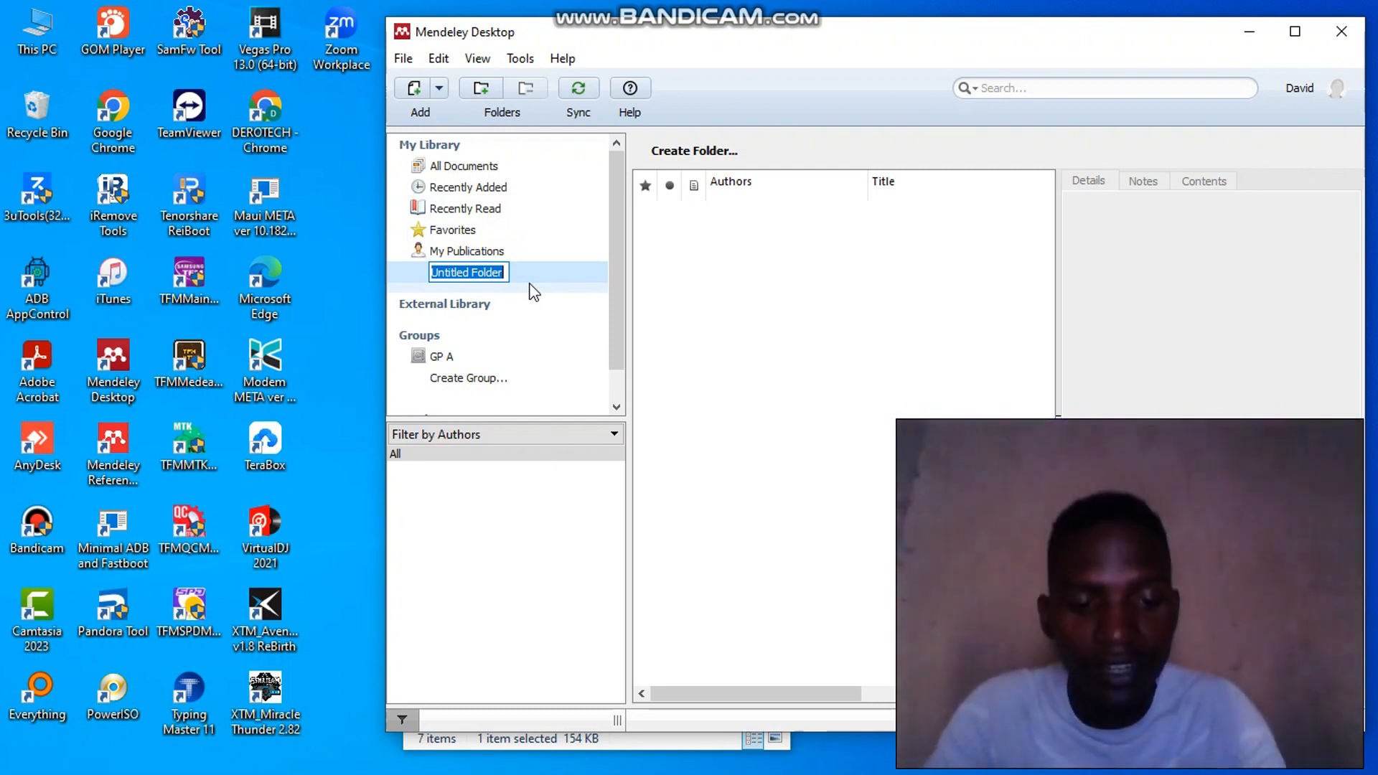
pyautogui.write('COURSE')
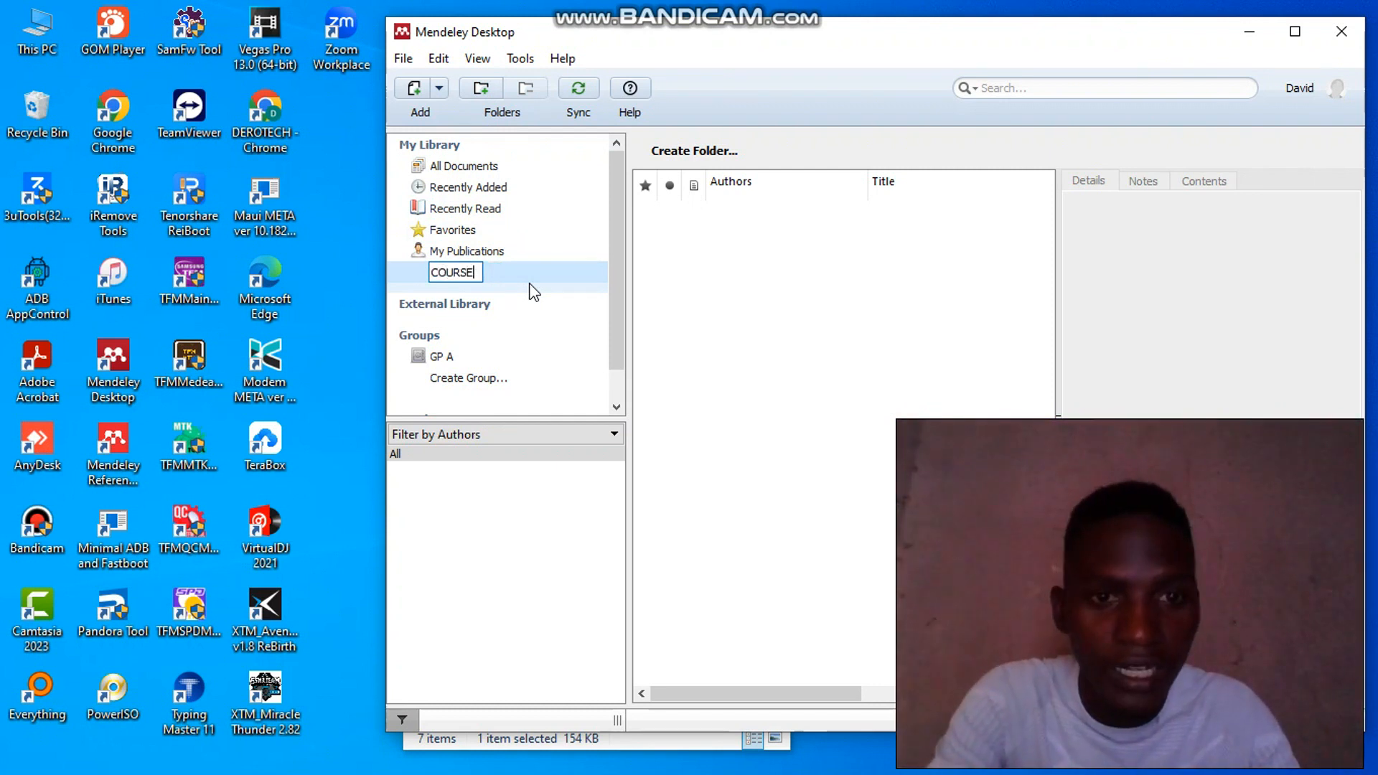
pyautogui.write(' WORK')
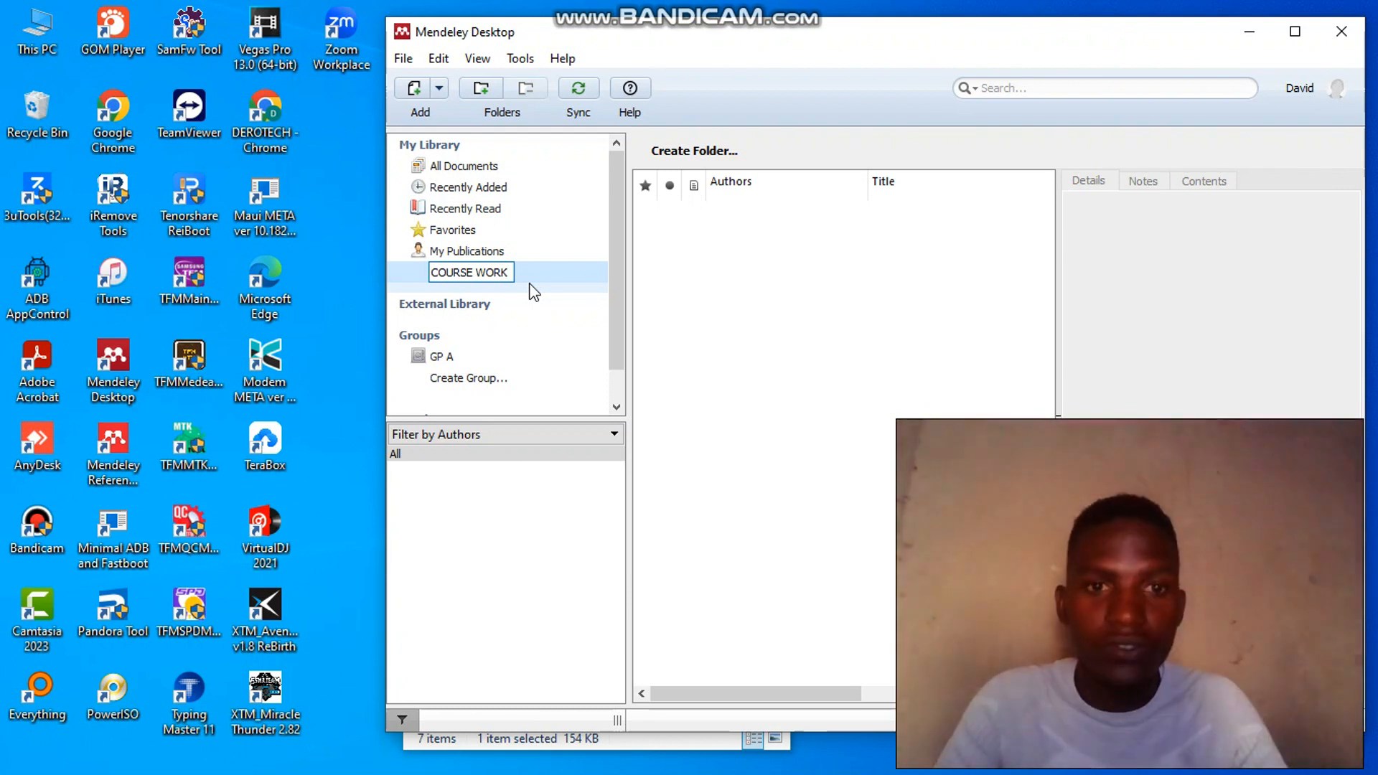
pyautogui.press('Return')
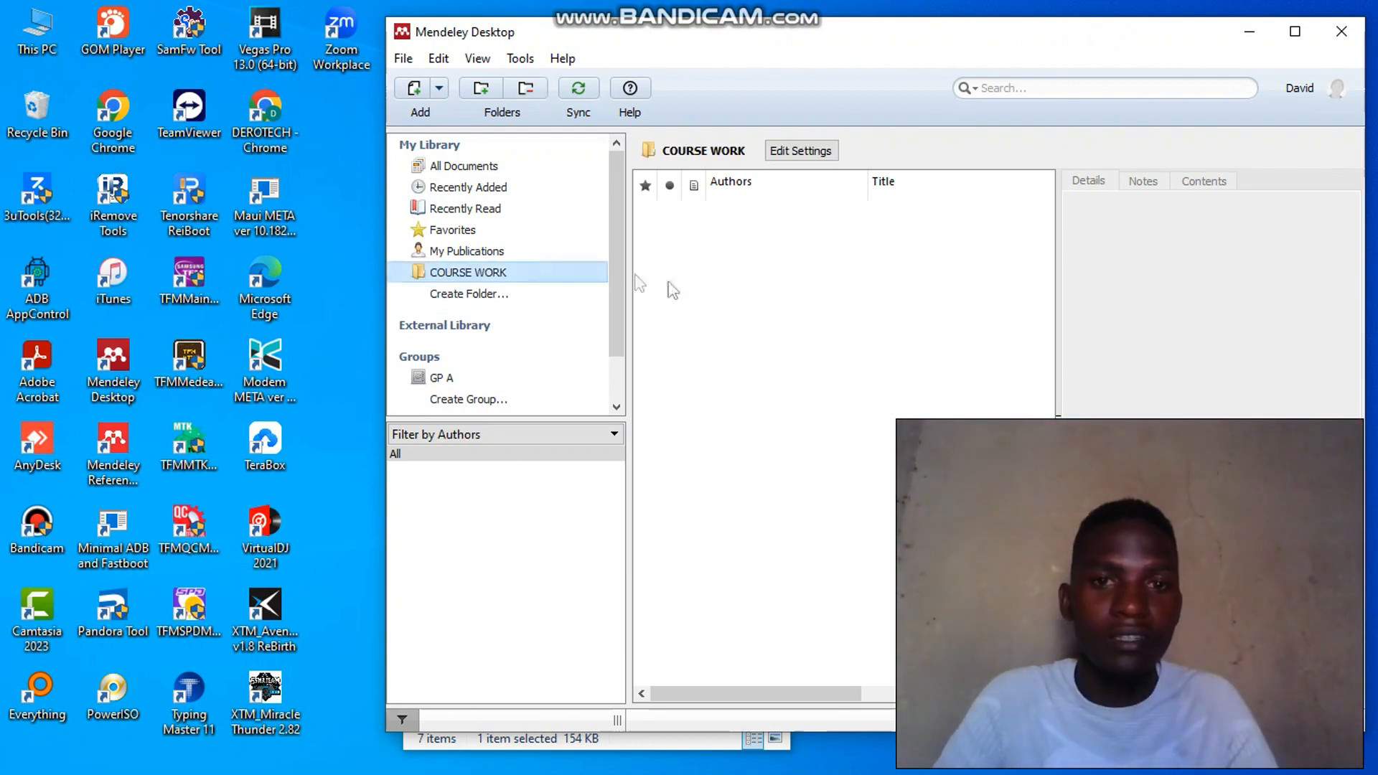
# Start adding files to the COURSE WORK folder and browse to the MENDELEY folder on New Volume (F:).
pyautogui.click(440, 91)
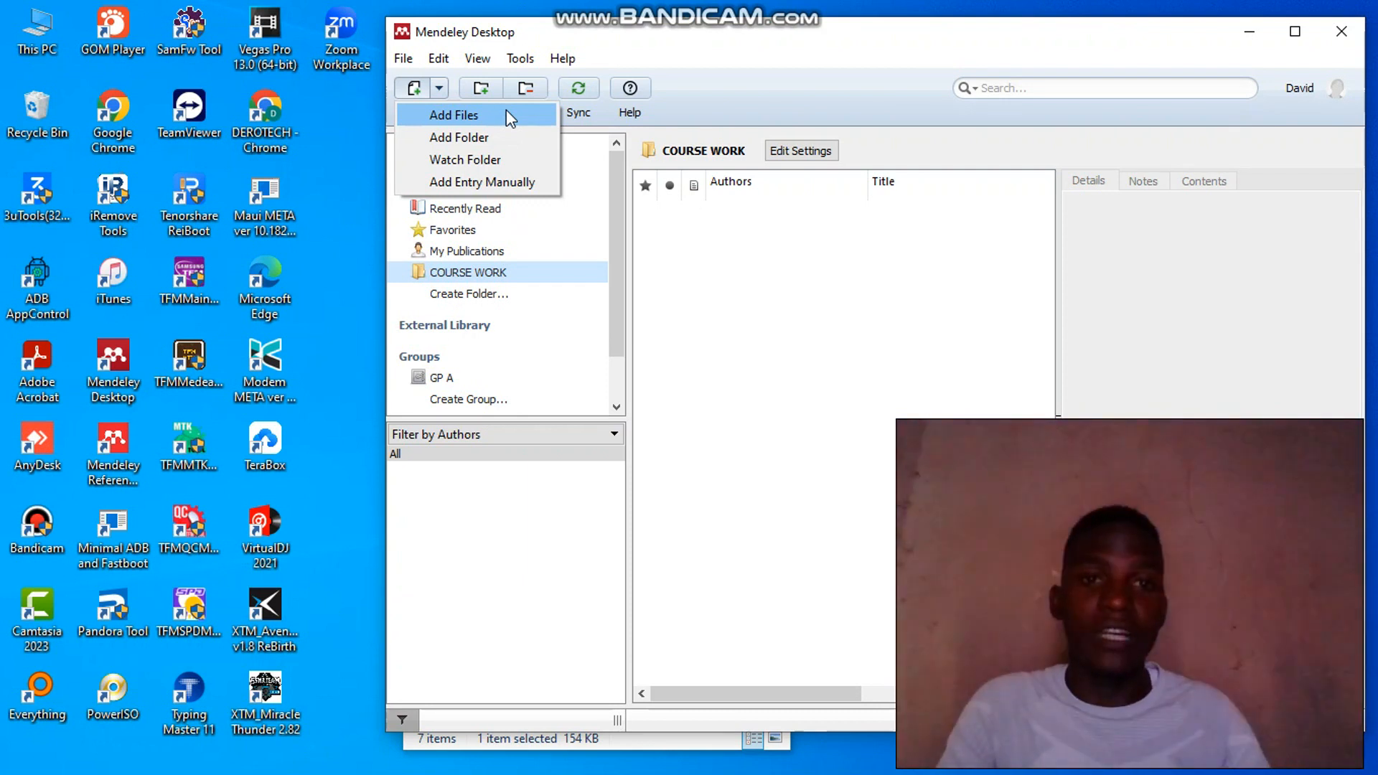
pyautogui.click(506, 111)
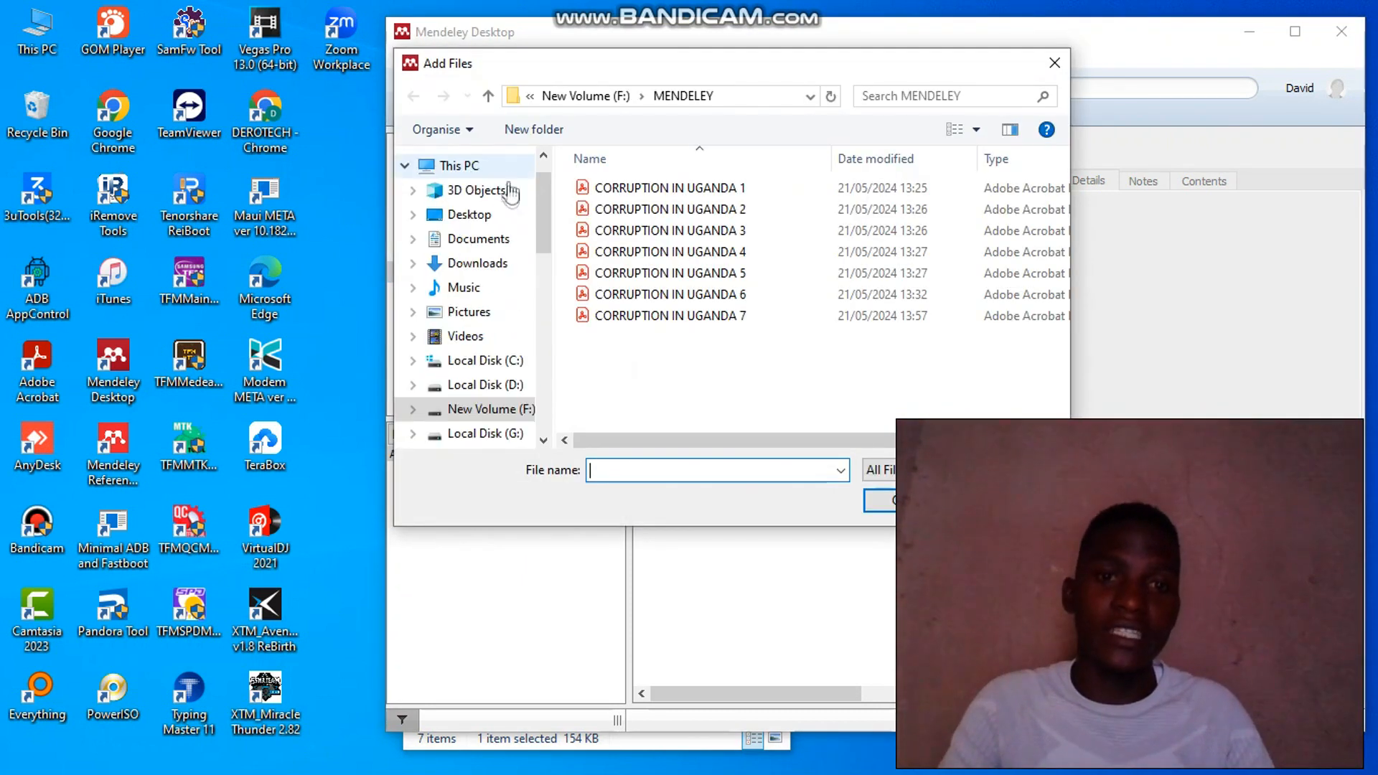
pyautogui.click(478, 263)
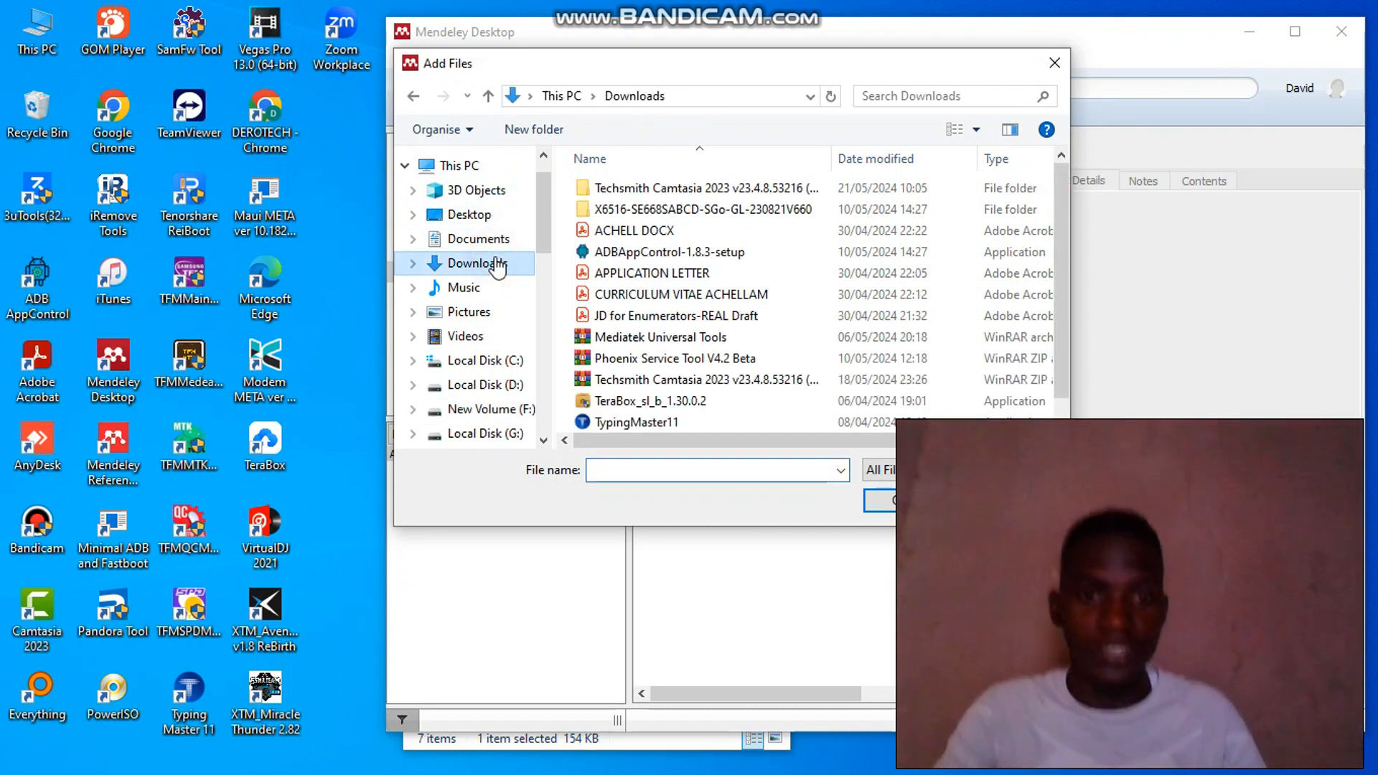
pyautogui.moveTo(547, 229); pyautogui.dragTo(551, 271)
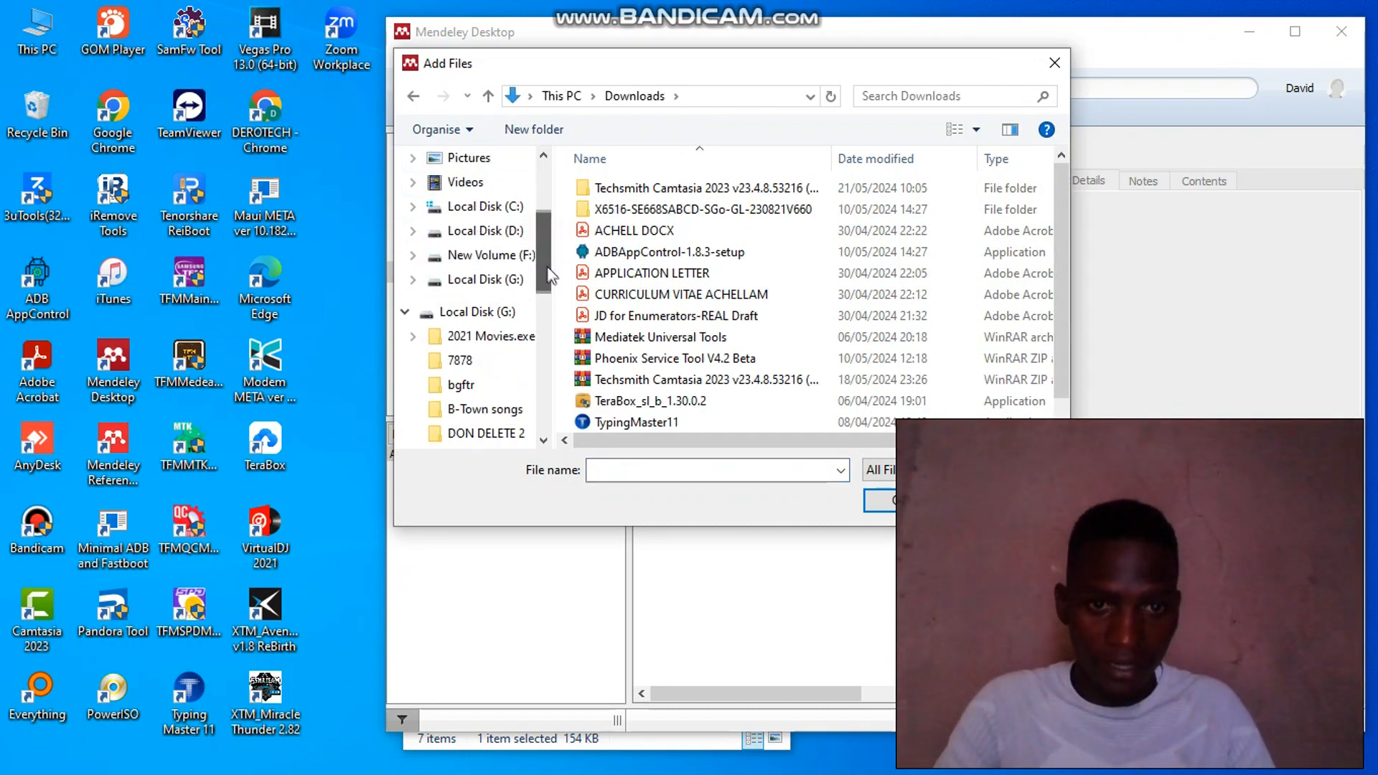
pyautogui.click(504, 256)
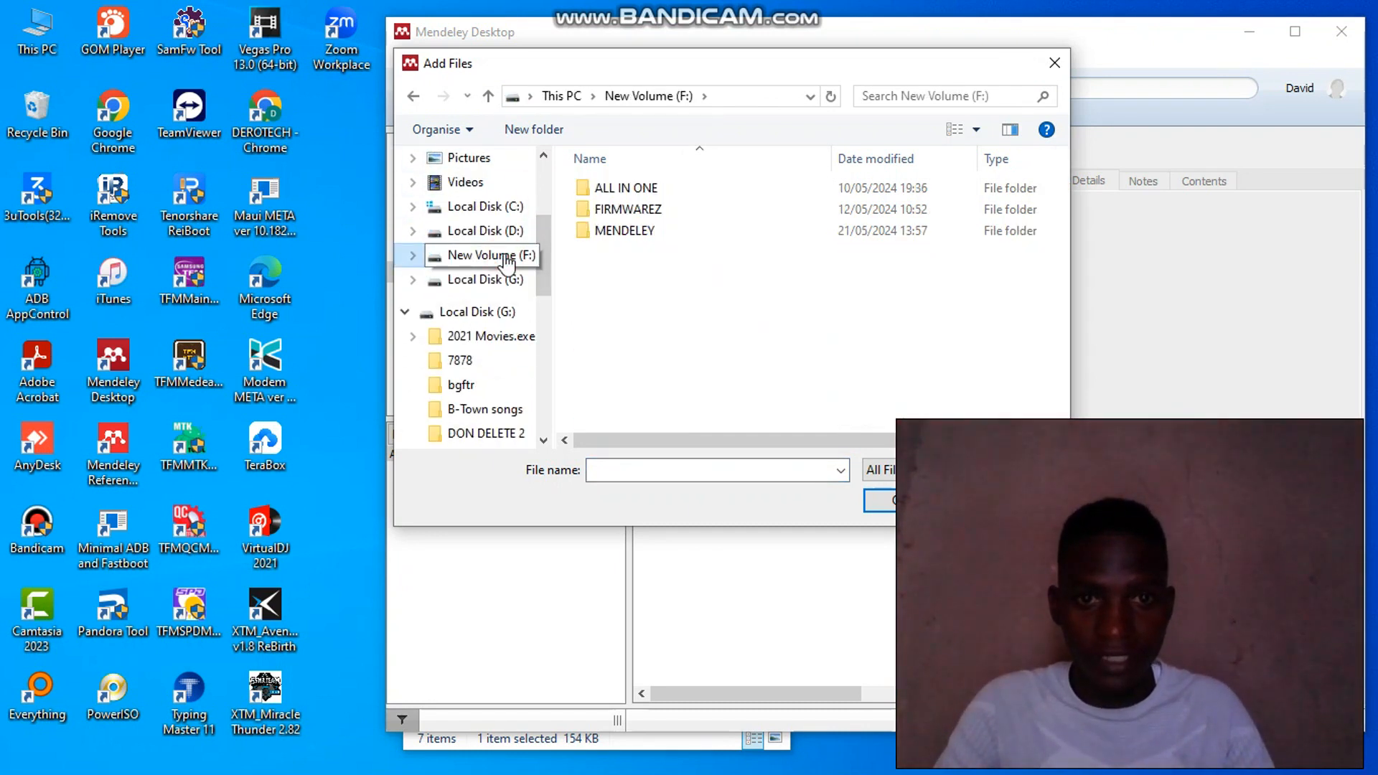
pyautogui.doubleClick(632, 231)
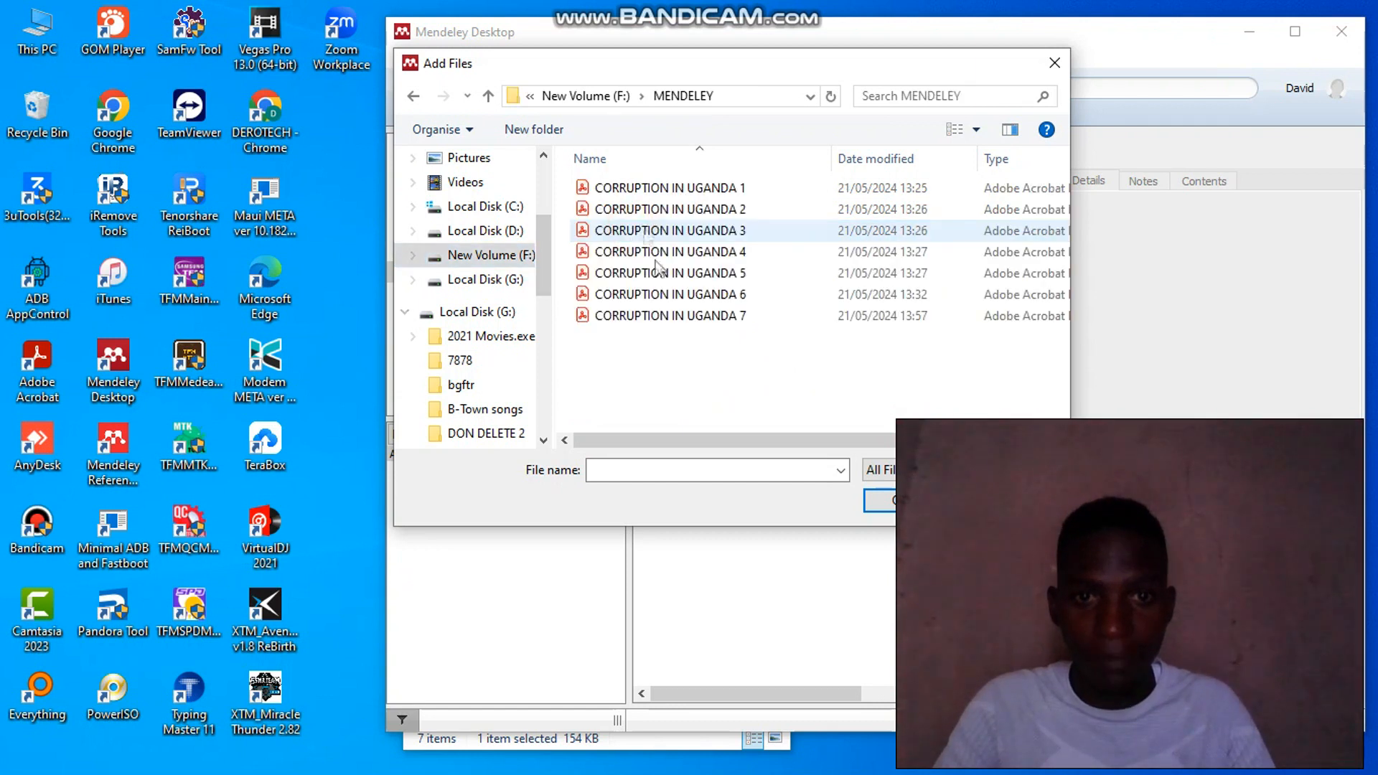
# Select all the PDFs from CORRUPTION IN UGANDA 1 to CORRUPTION IN UGANDA 7 and add them to the COURSE WORK folder.
pyautogui.click(666, 376)
pyautogui.moveTo(670, 355); pyautogui.dragTo(647, 171)
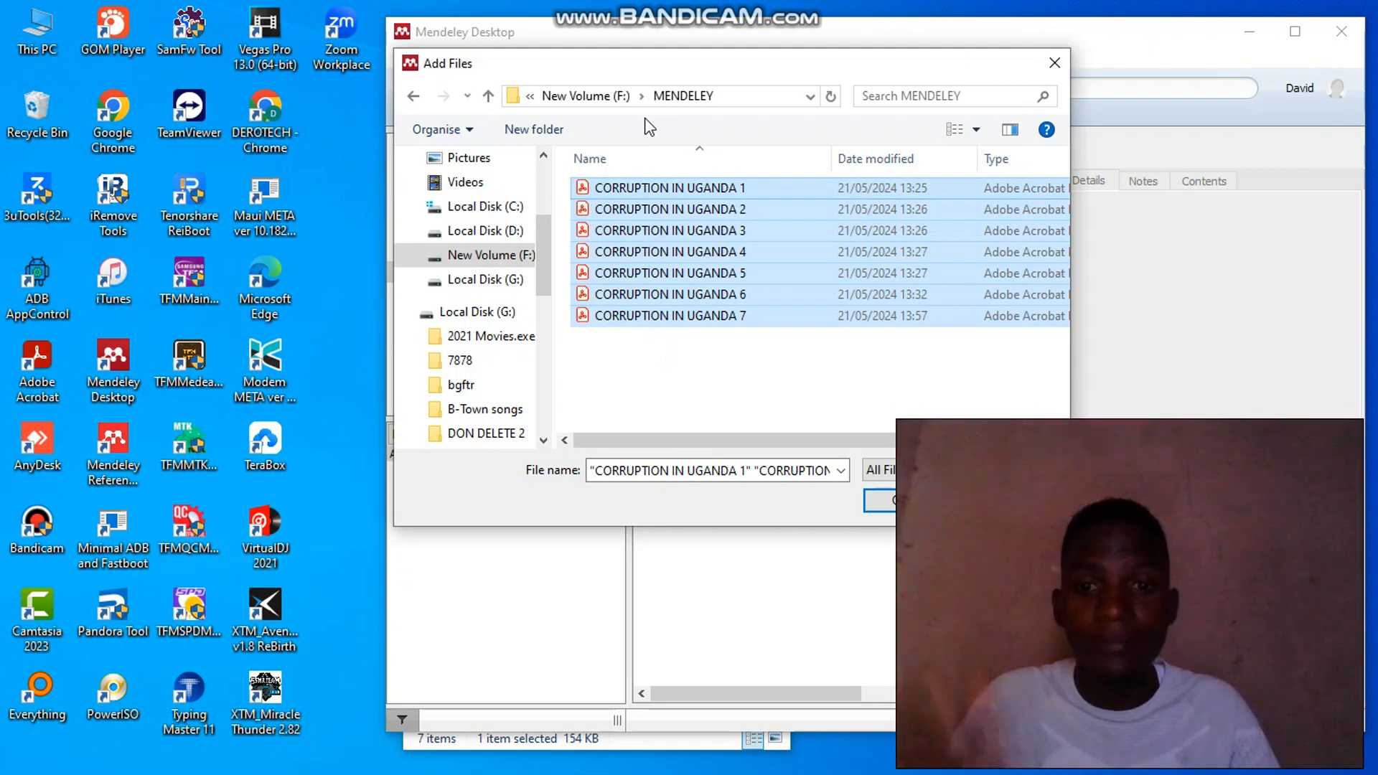
pyautogui.moveTo(626, 72); pyautogui.dragTo(301, 72)
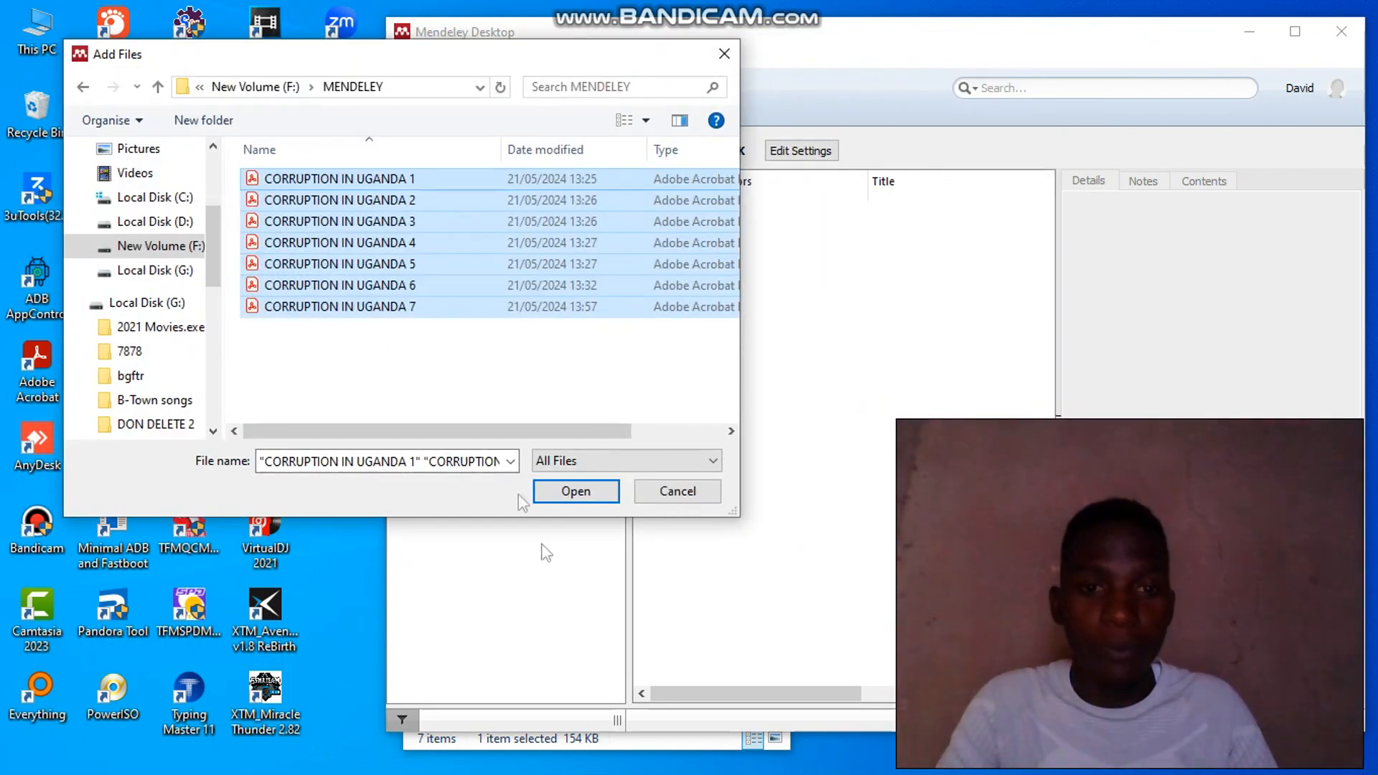
pyautogui.click(575, 498)
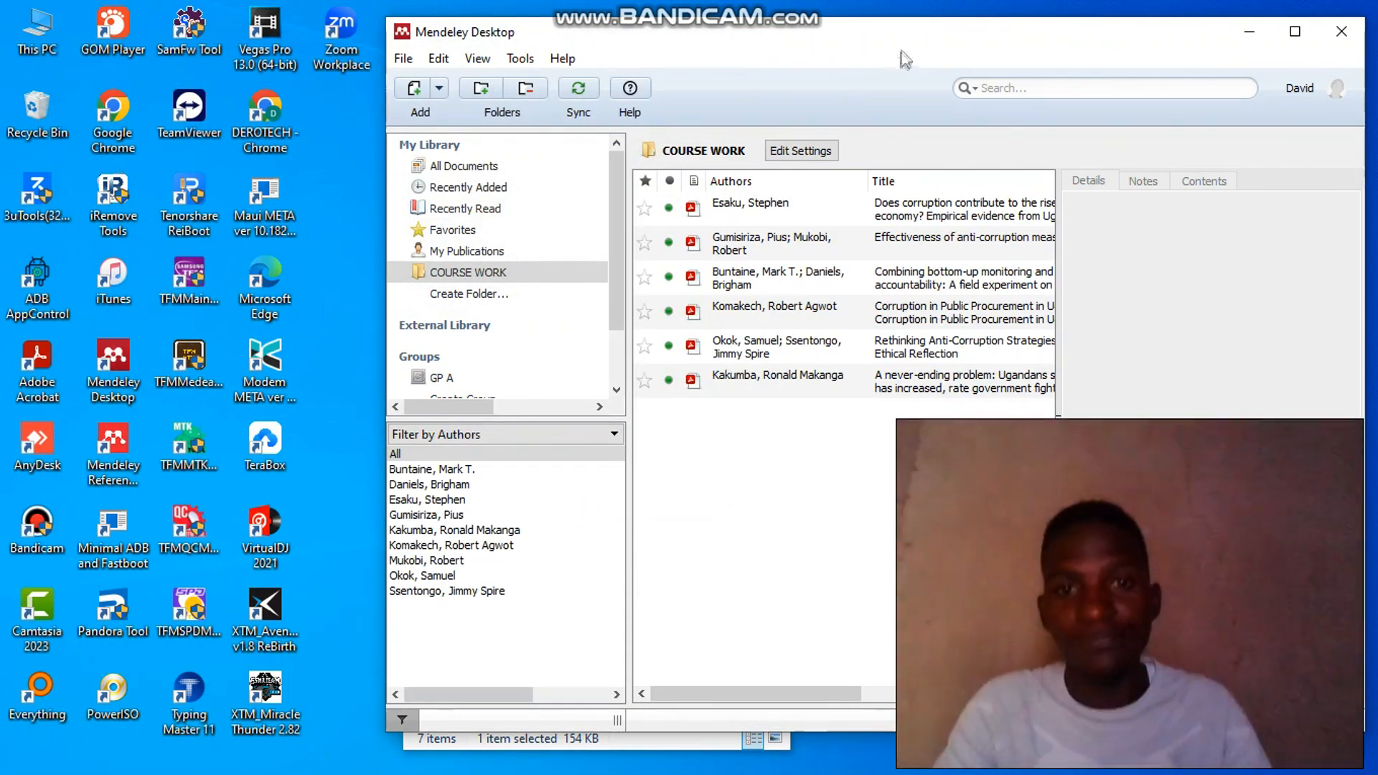
# Review the details of each imported article in the COURSE WORK folder, from the last entry up to the first.
pyautogui.moveTo(862, 34)
pyautogui.mouseDown()
pyautogui.moveTo(610, 72)
pyautogui.moveTo(583, 60)
pyautogui.mouseUp()
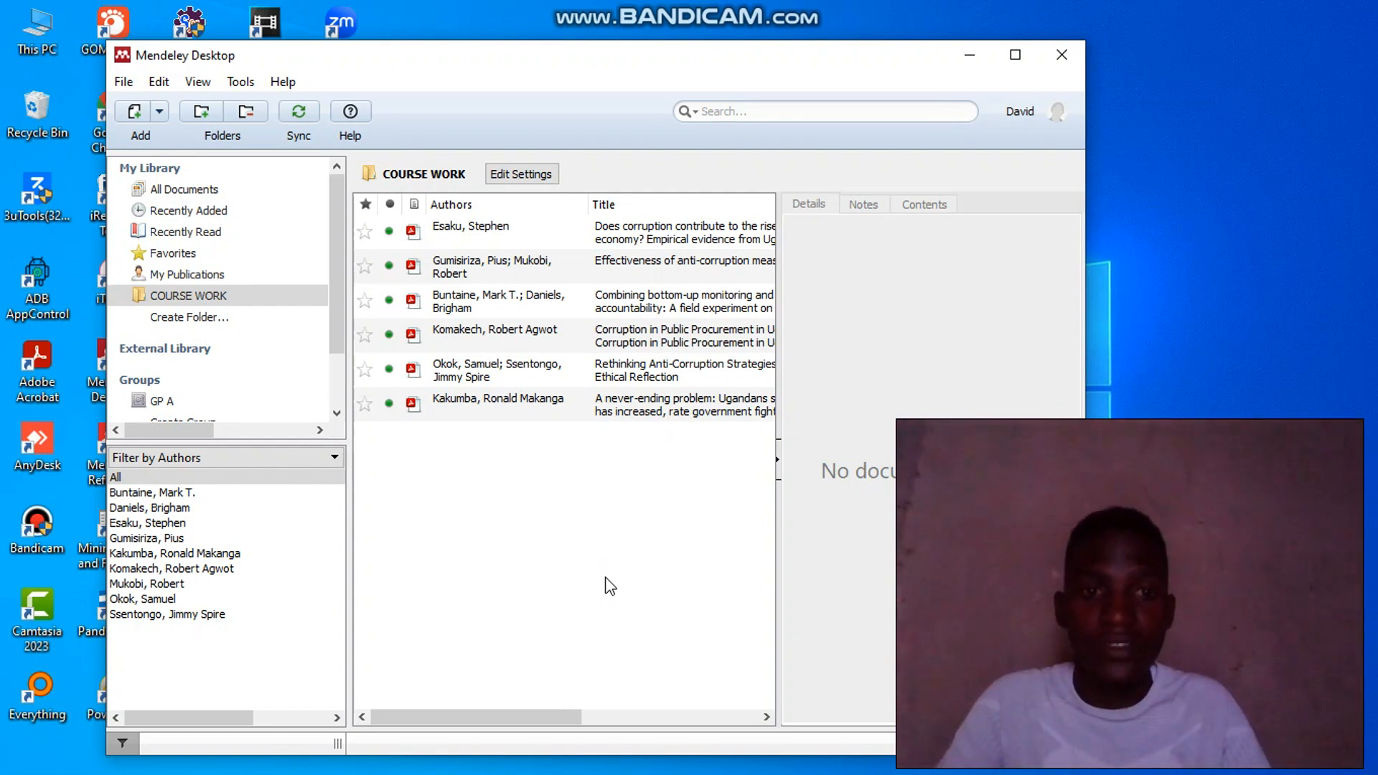
pyautogui.click(494, 404)
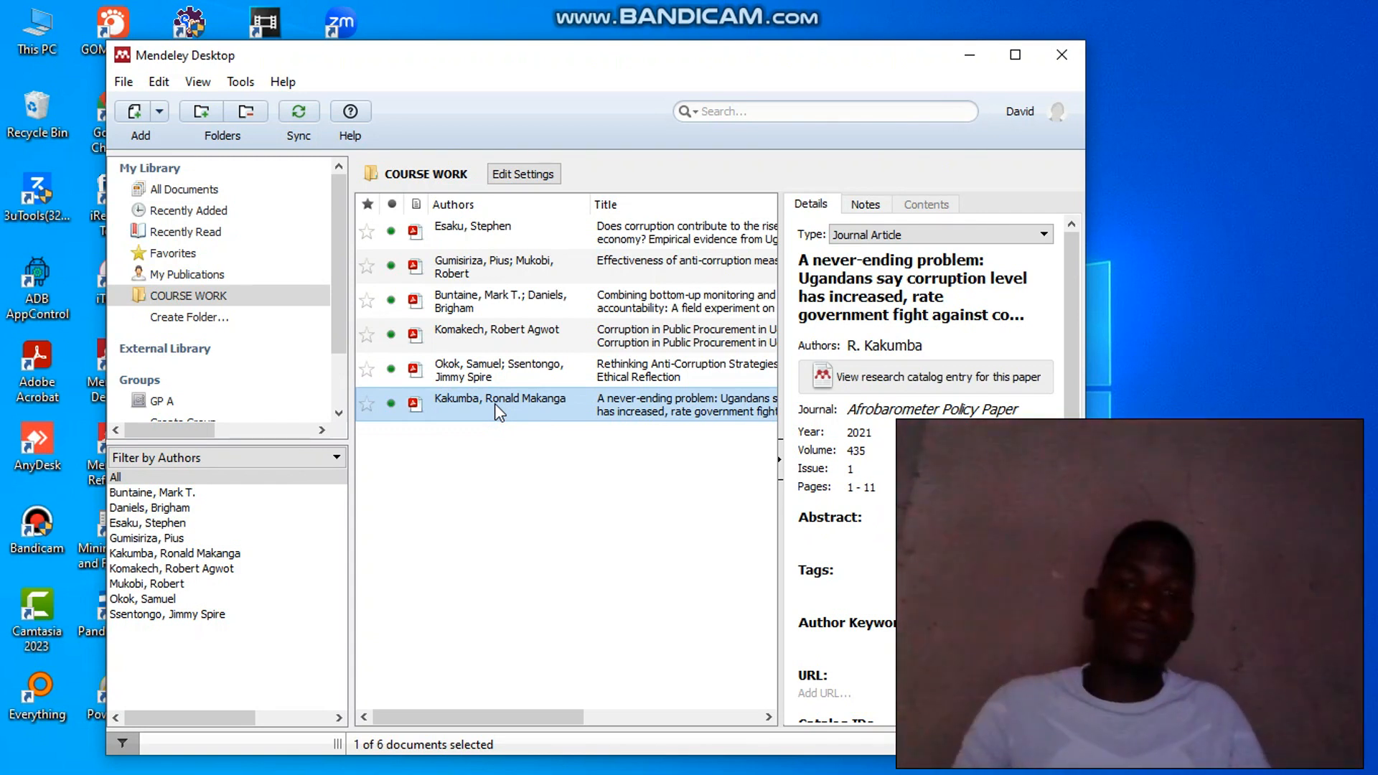
pyautogui.click(502, 369)
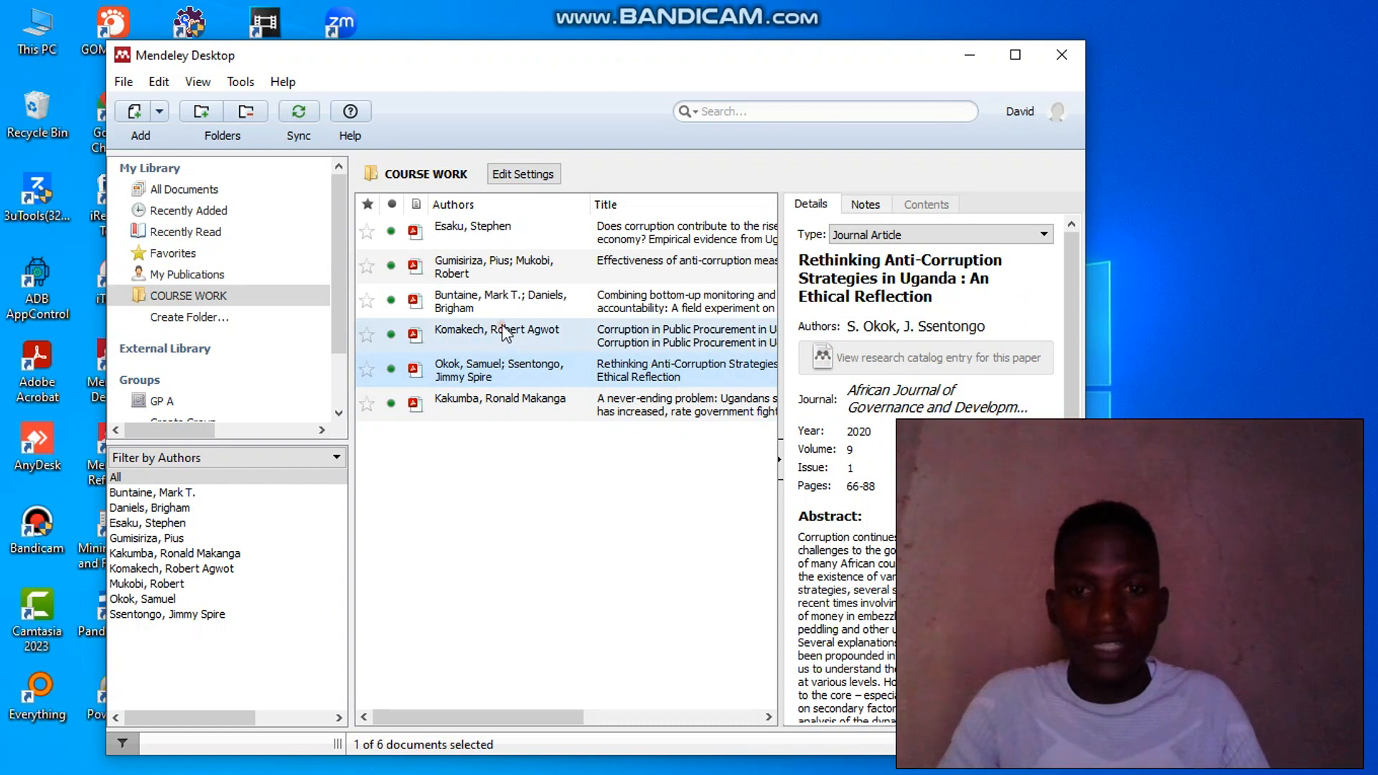
pyautogui.click(506, 333)
pyautogui.click(502, 300)
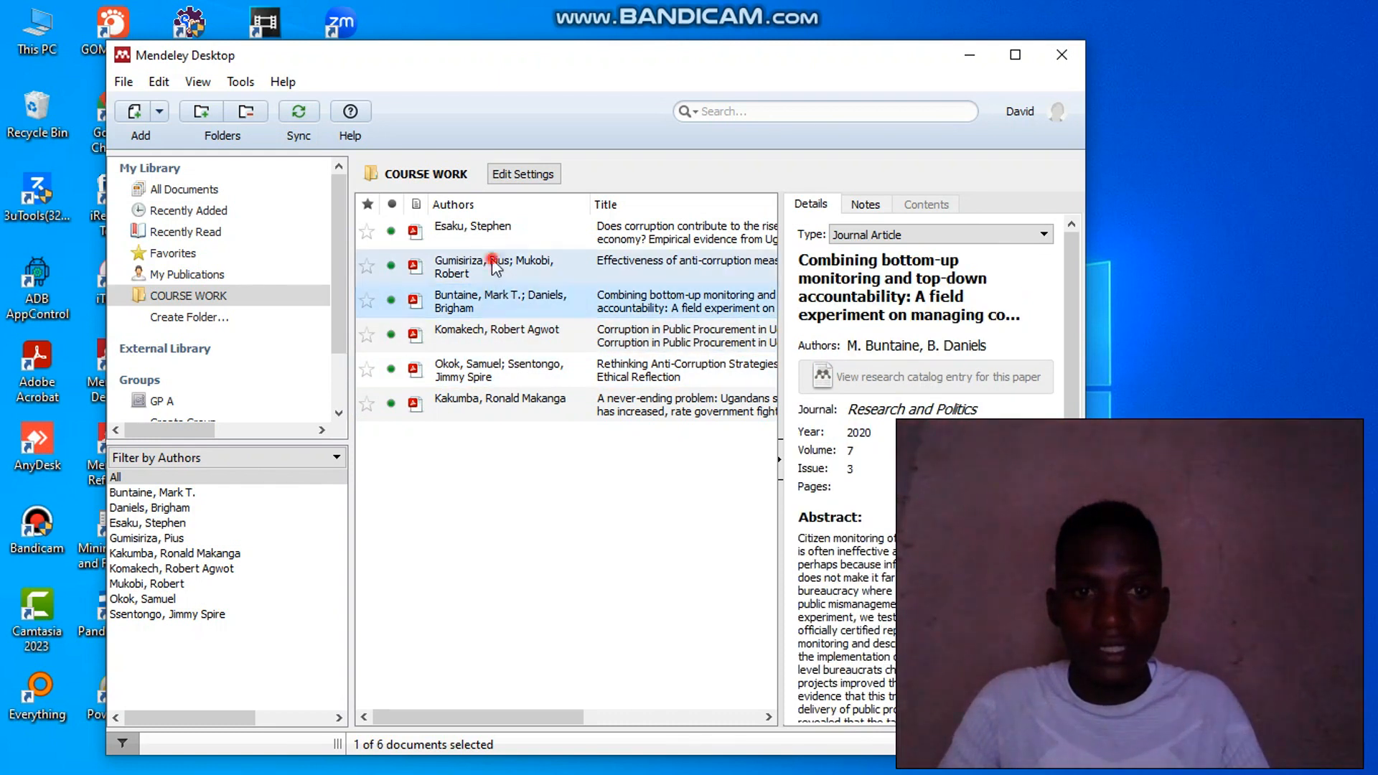
pyautogui.click(493, 267)
pyautogui.click(481, 228)
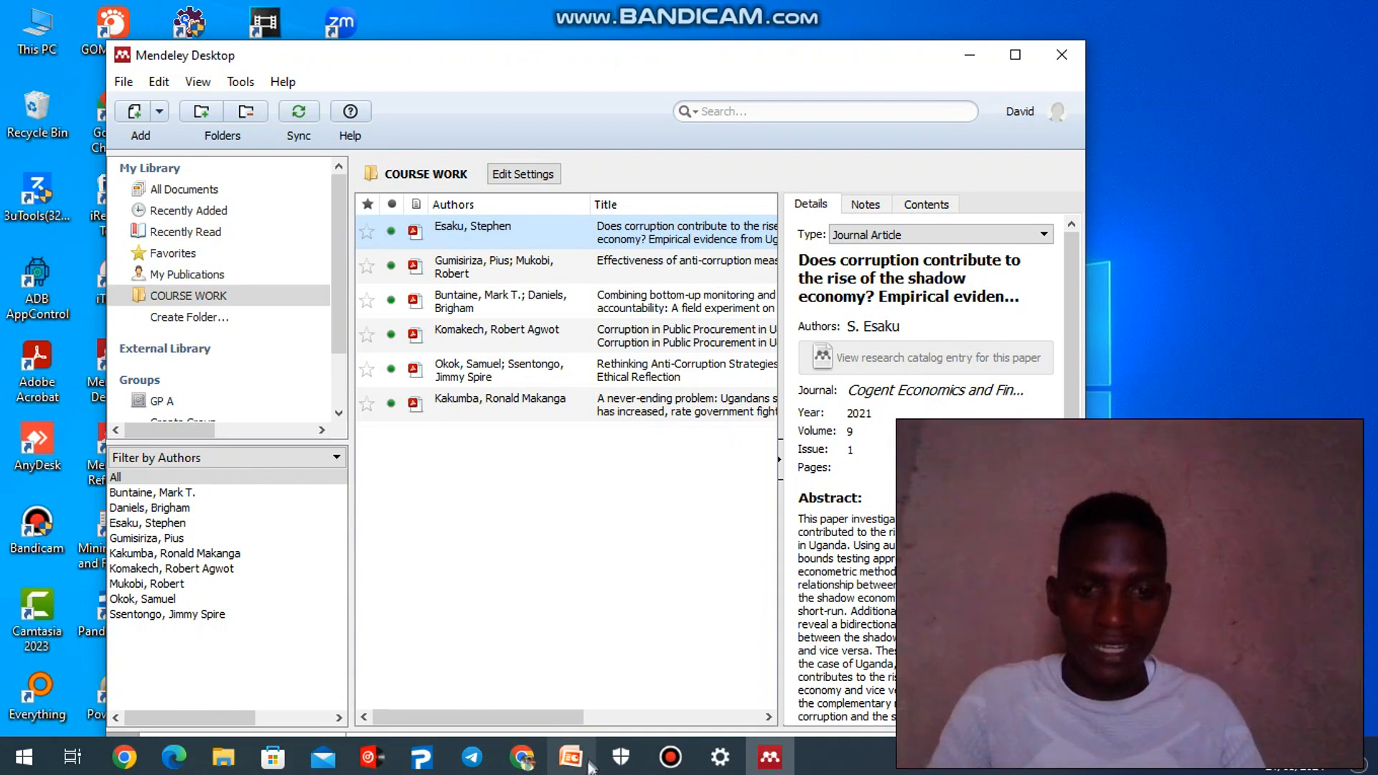
# Switch to the PowerPoint presentation, view the conclusion and expectations slide, and minimize the presentation to return to Mendeley Desktop.
pyautogui.click(570, 756)
pyautogui.click(149, 562)
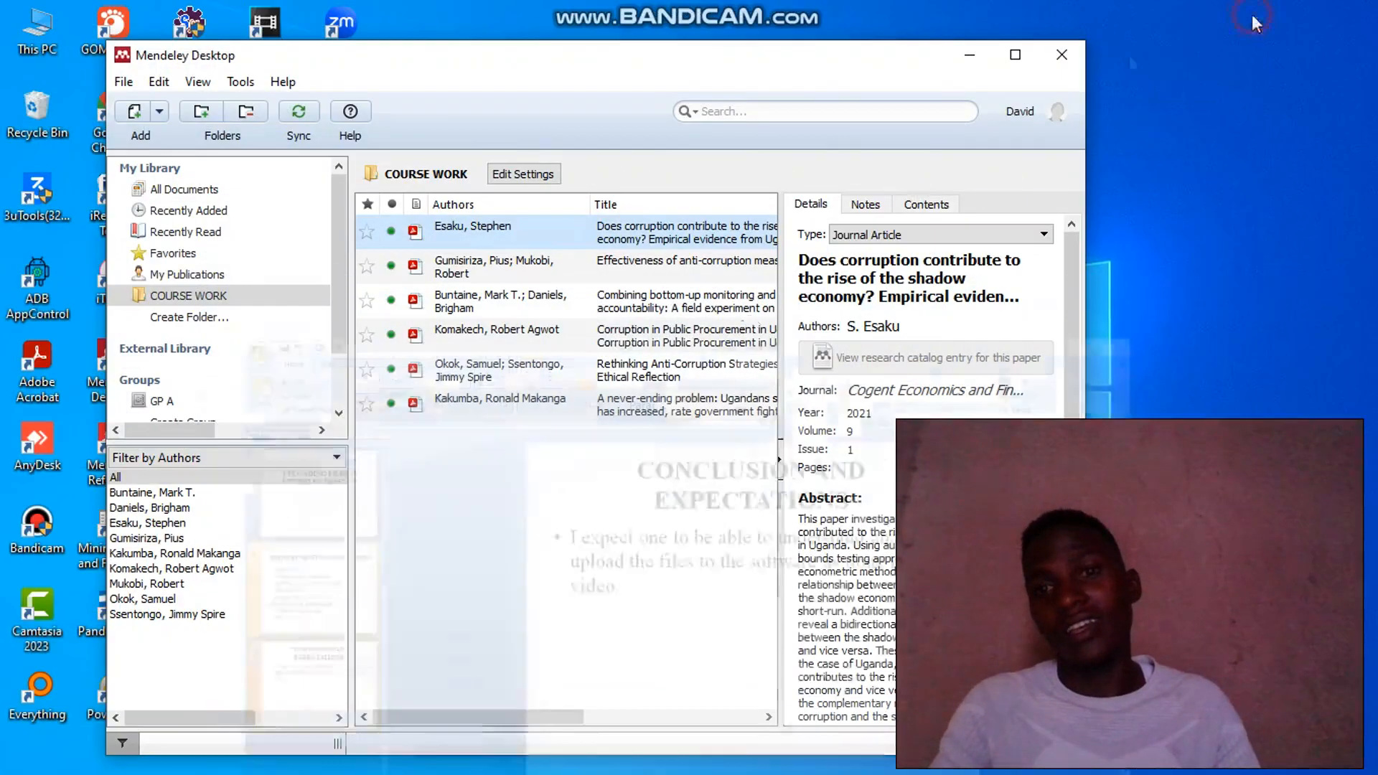
pyautogui.click(1266, 11)
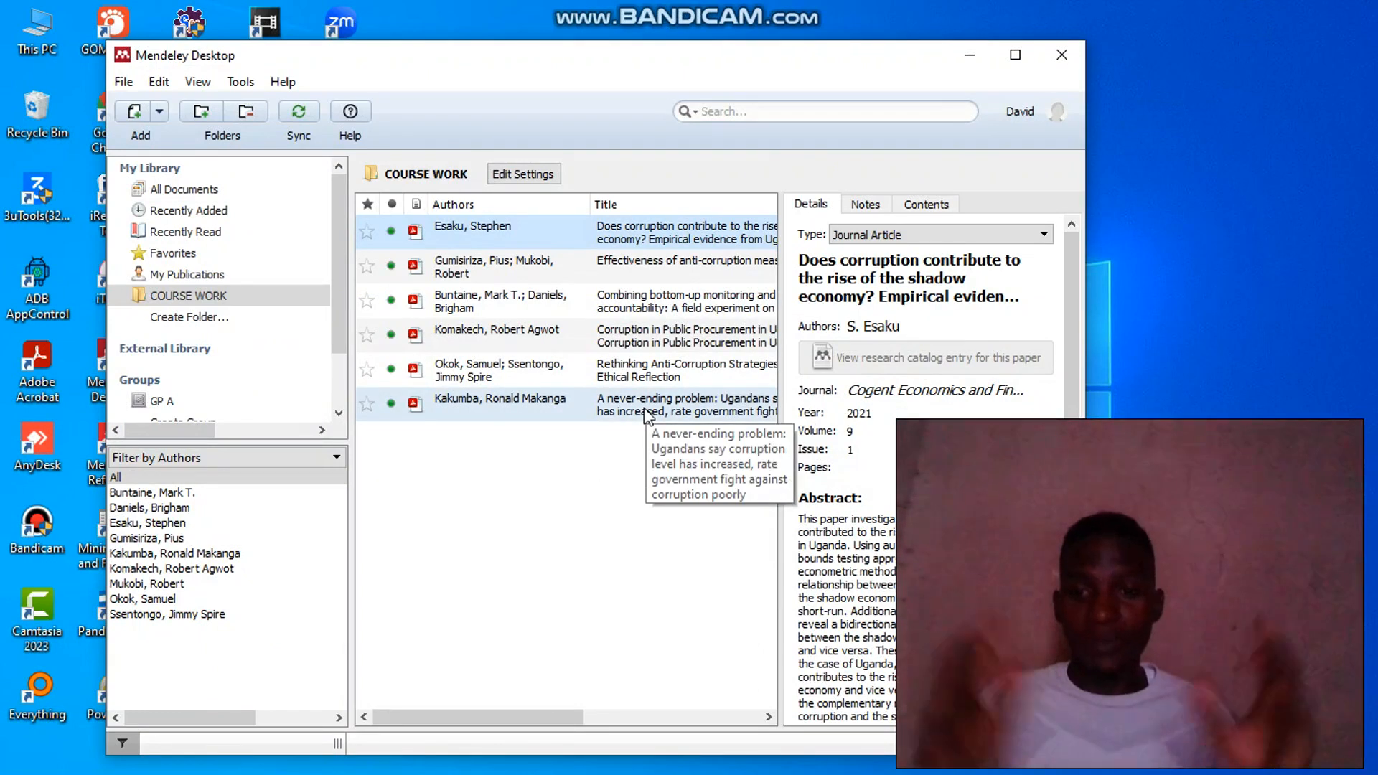